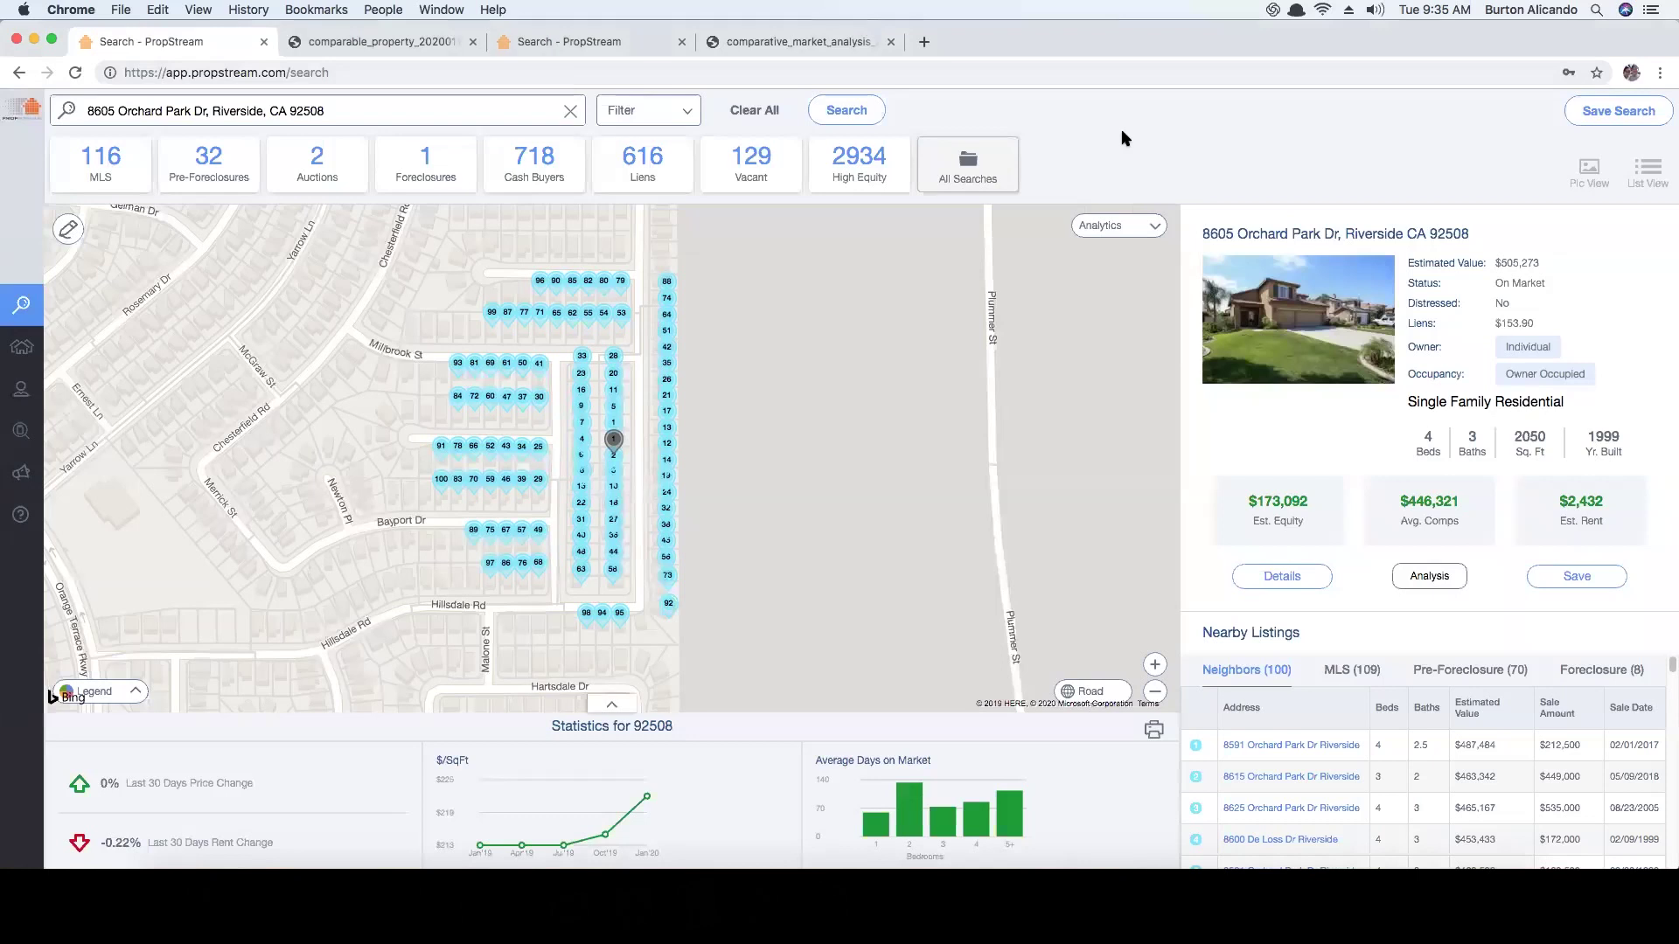
# Step: Open the full property details record for the searched subject home
pyautogui.click(1304, 576)
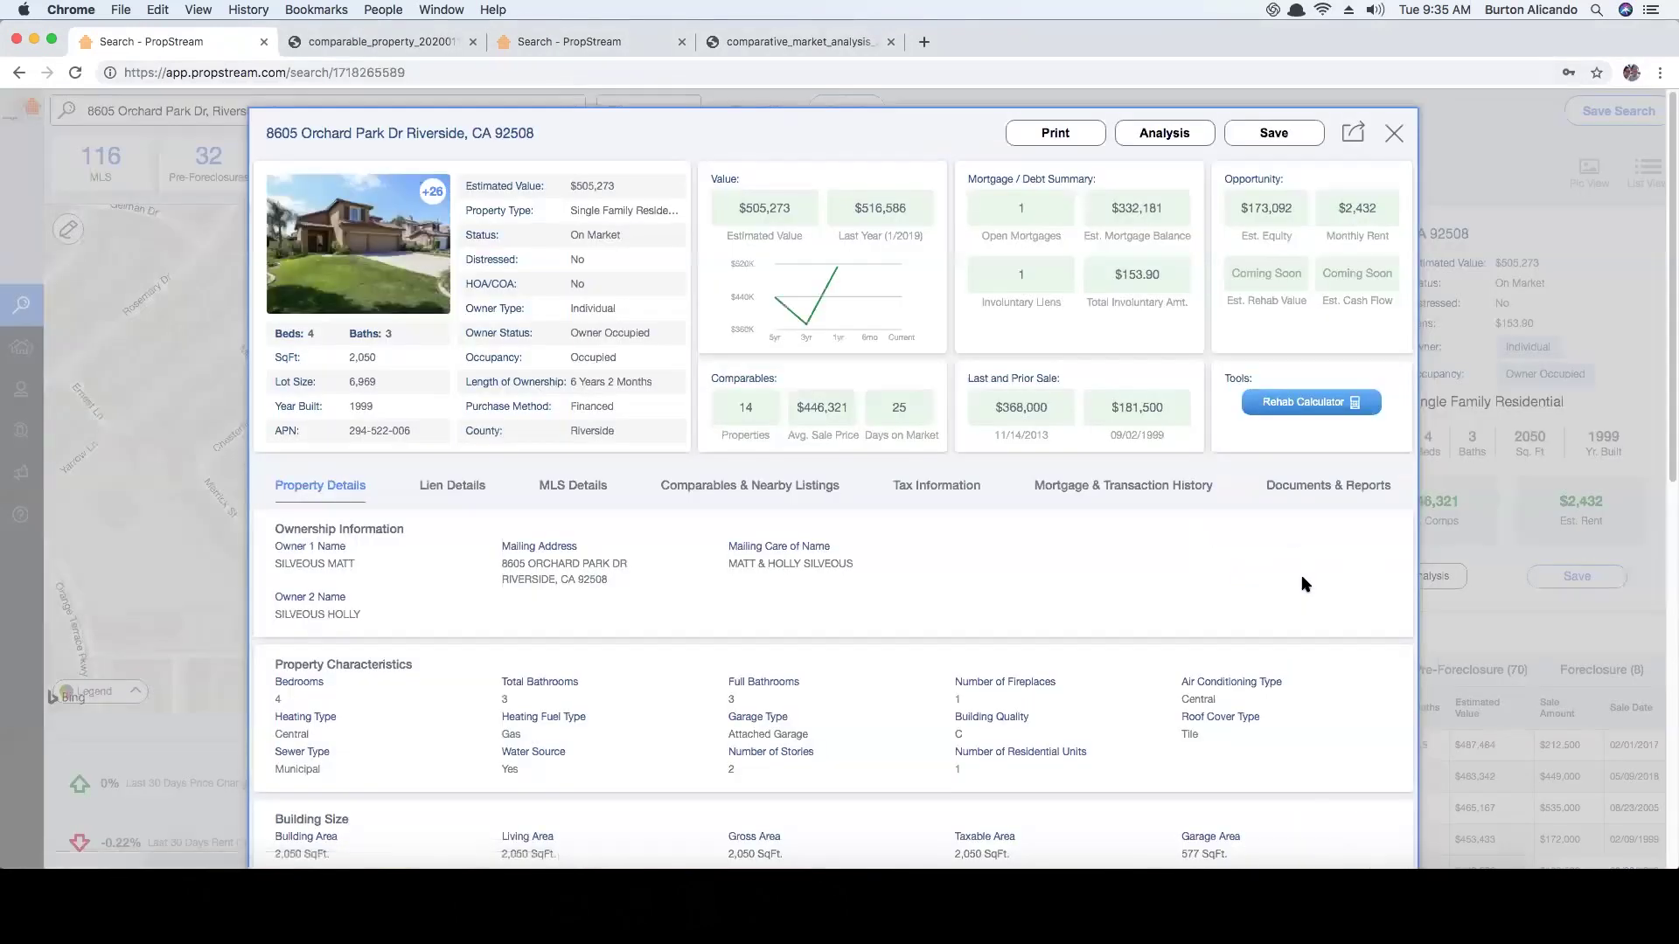
pyautogui.click(749, 495)
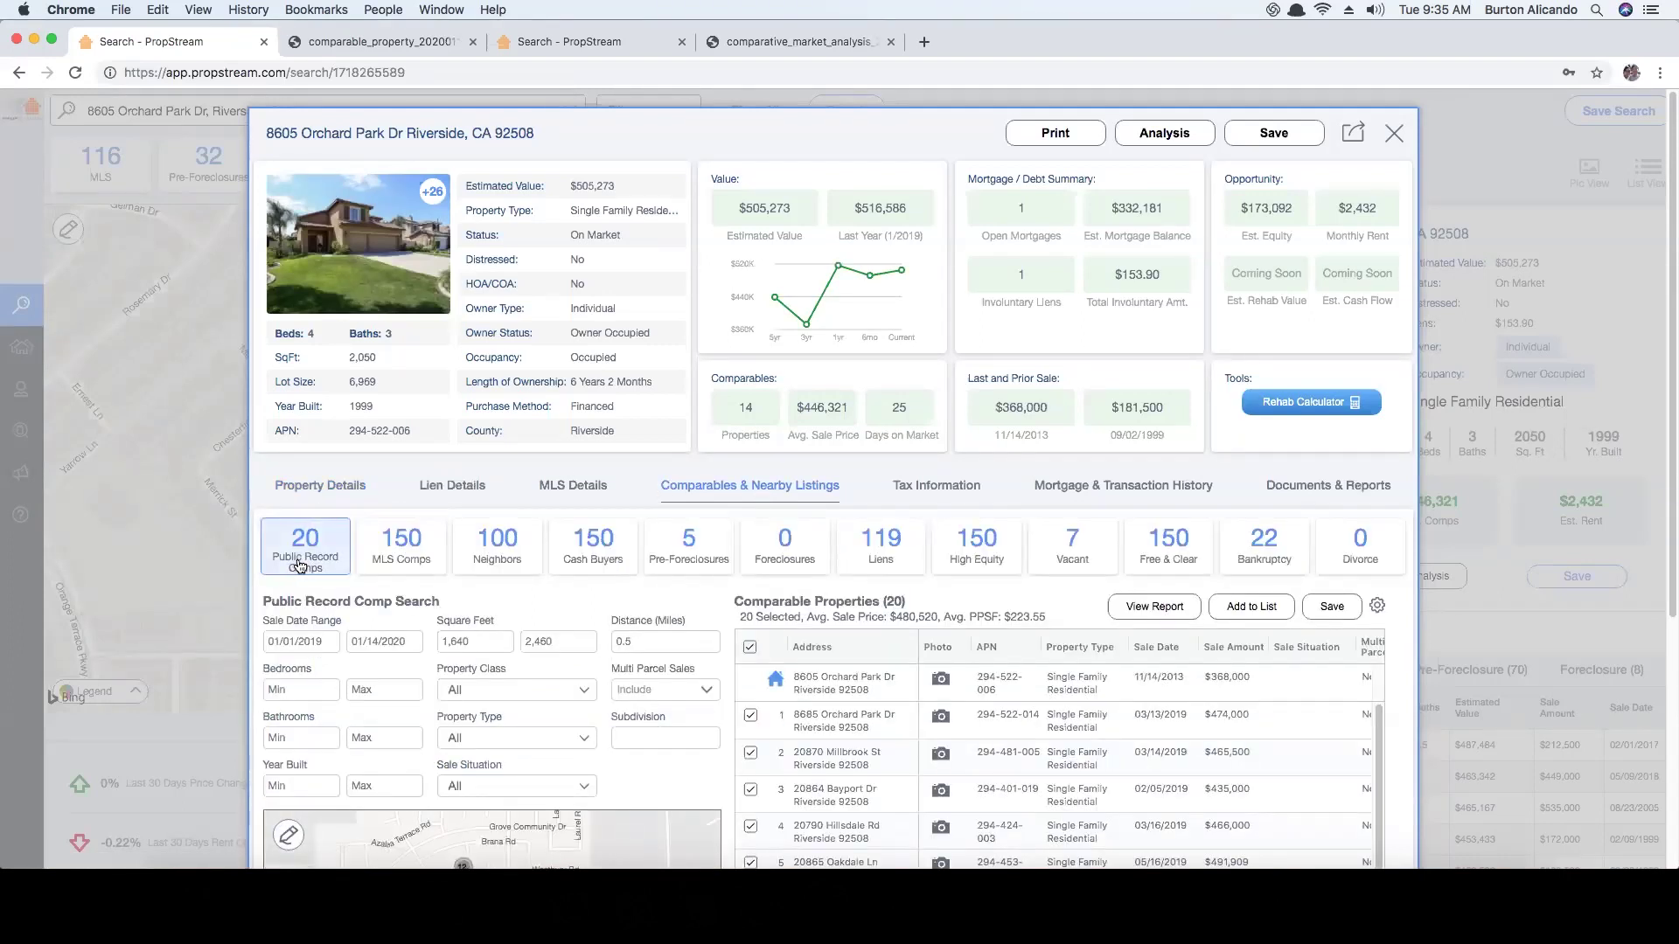
pyautogui.click(399, 539)
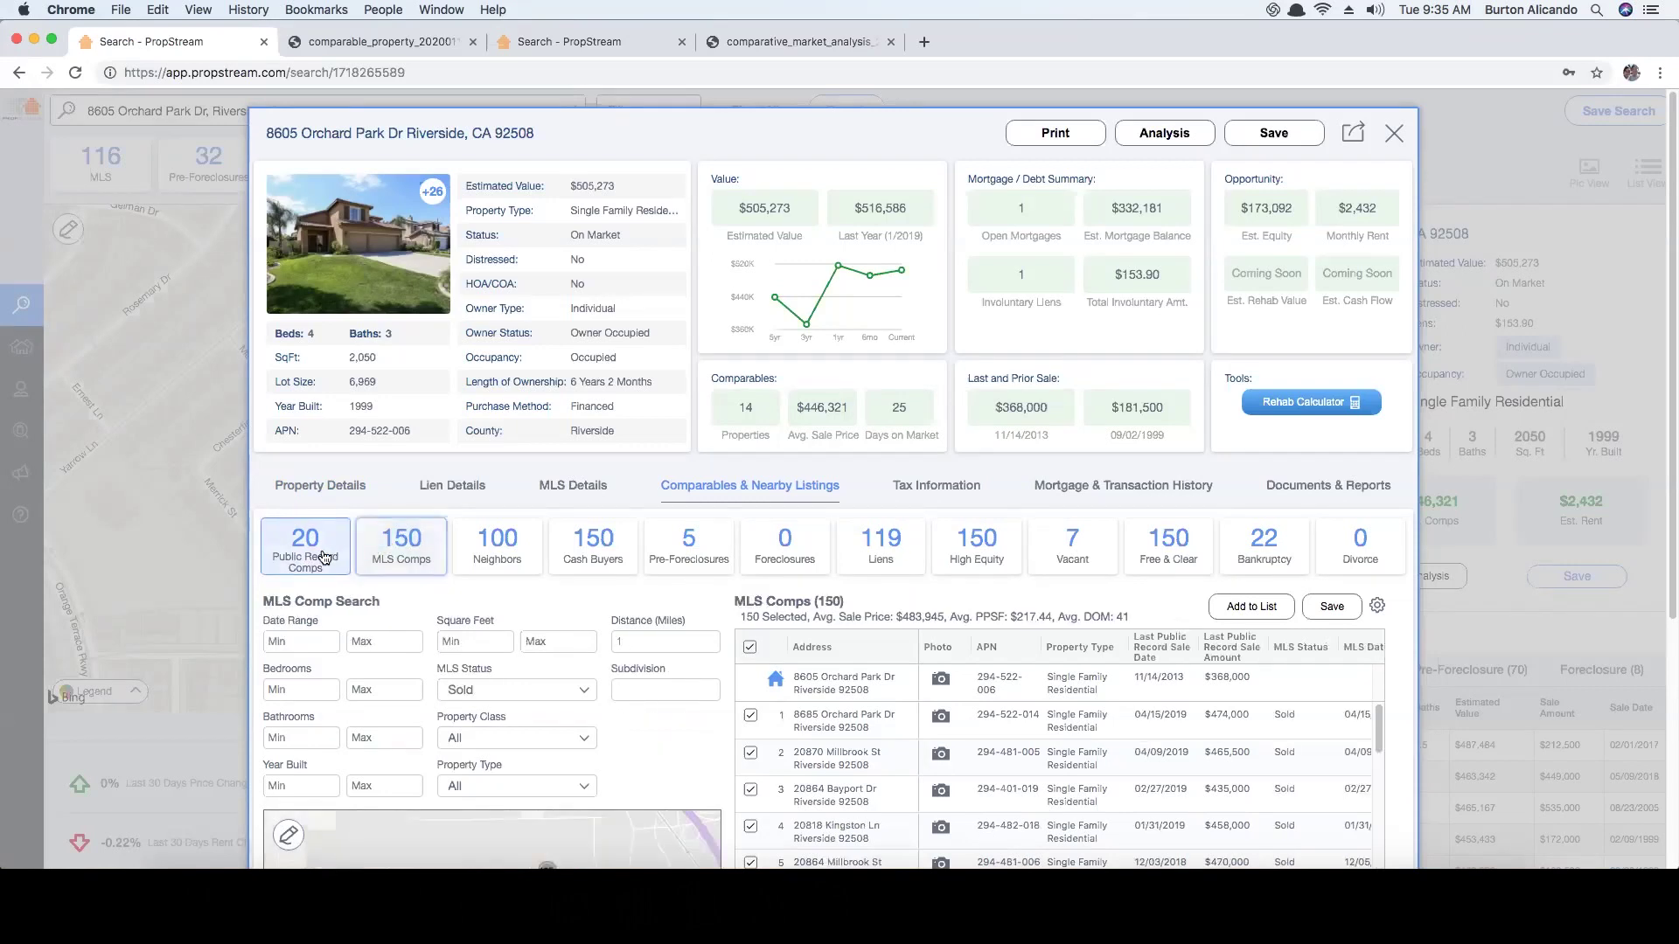
pyautogui.click(323, 558)
pyautogui.scroll(-3, 328, 560)
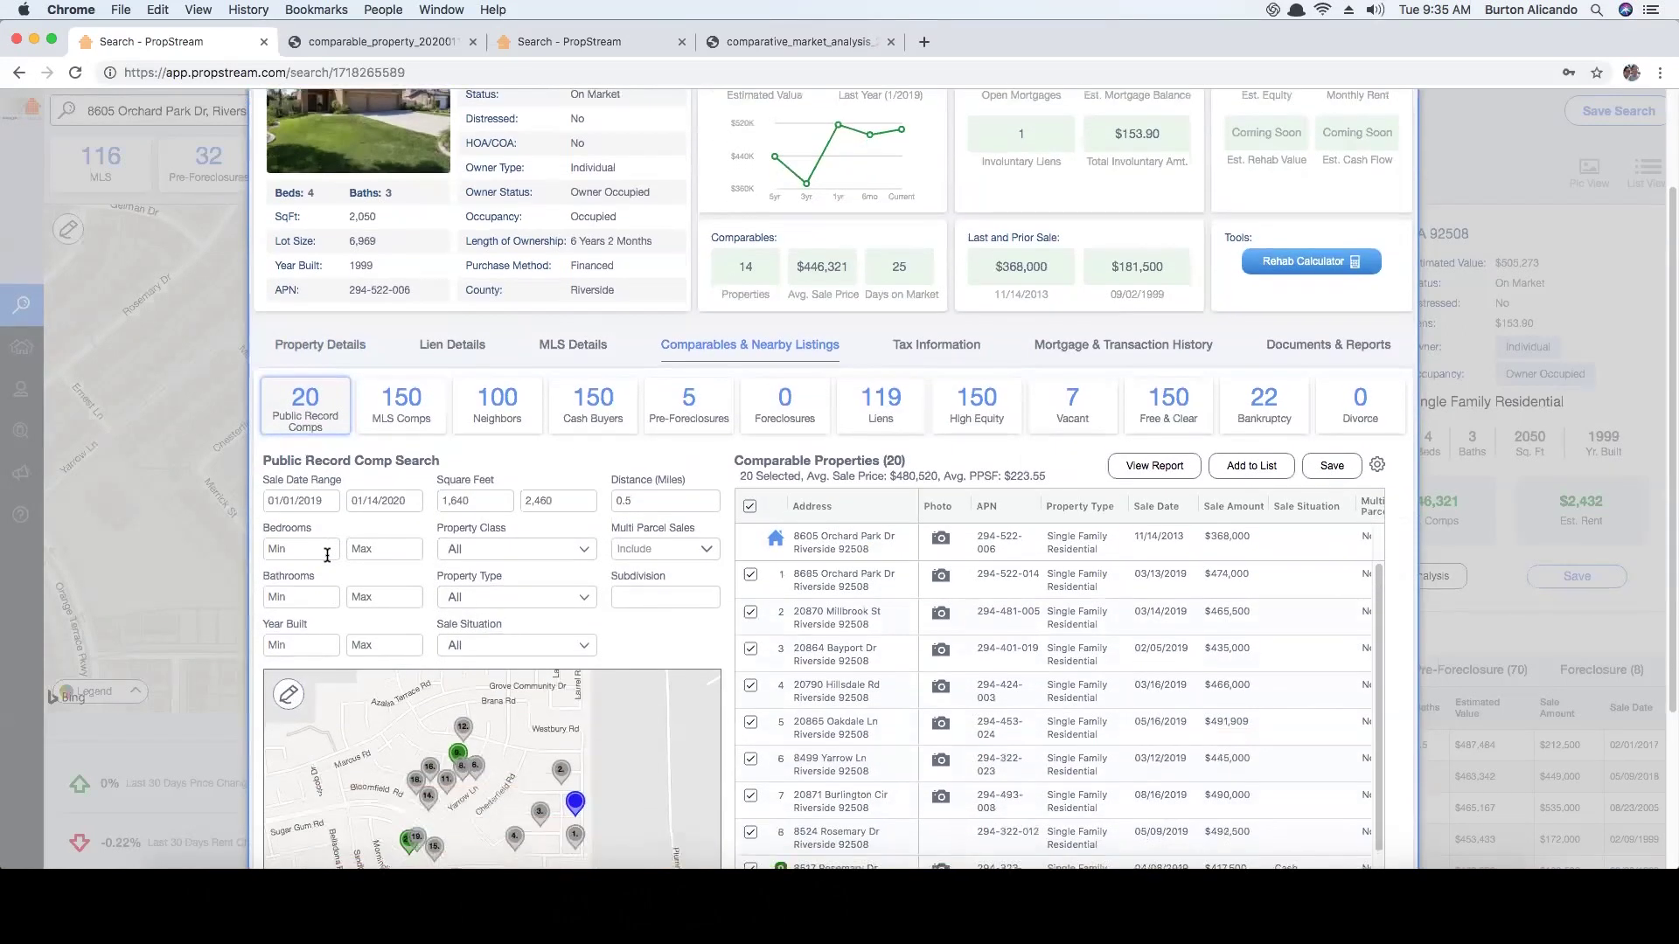
pyautogui.scroll(-1, 341, 525)
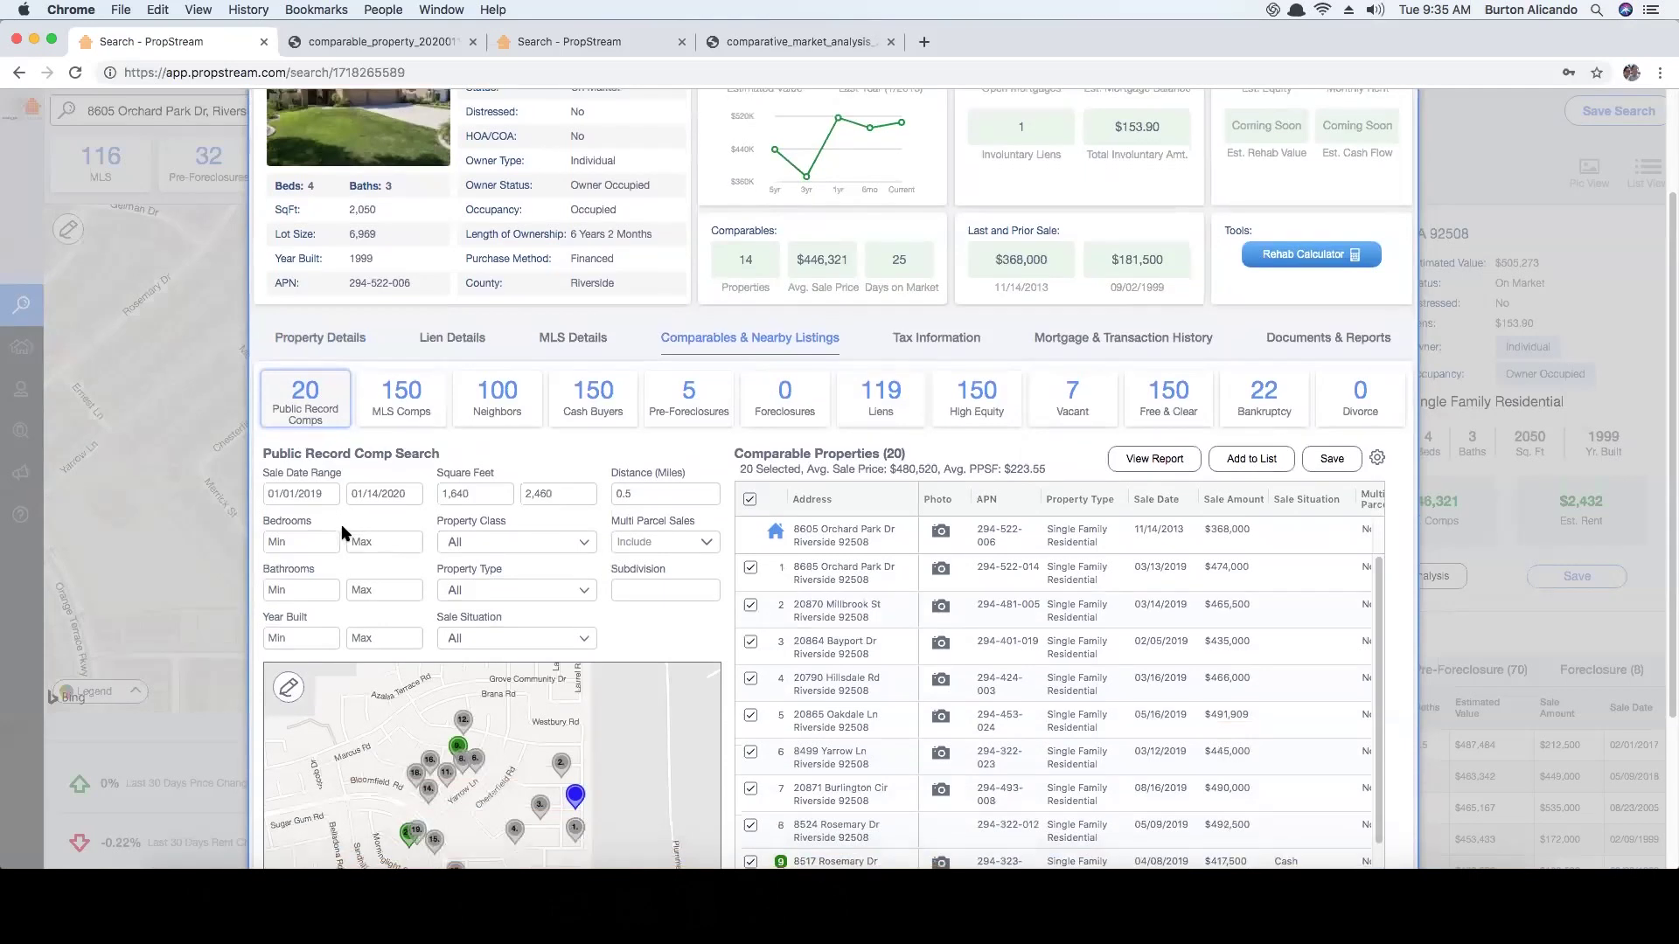
pyautogui.click(382, 407)
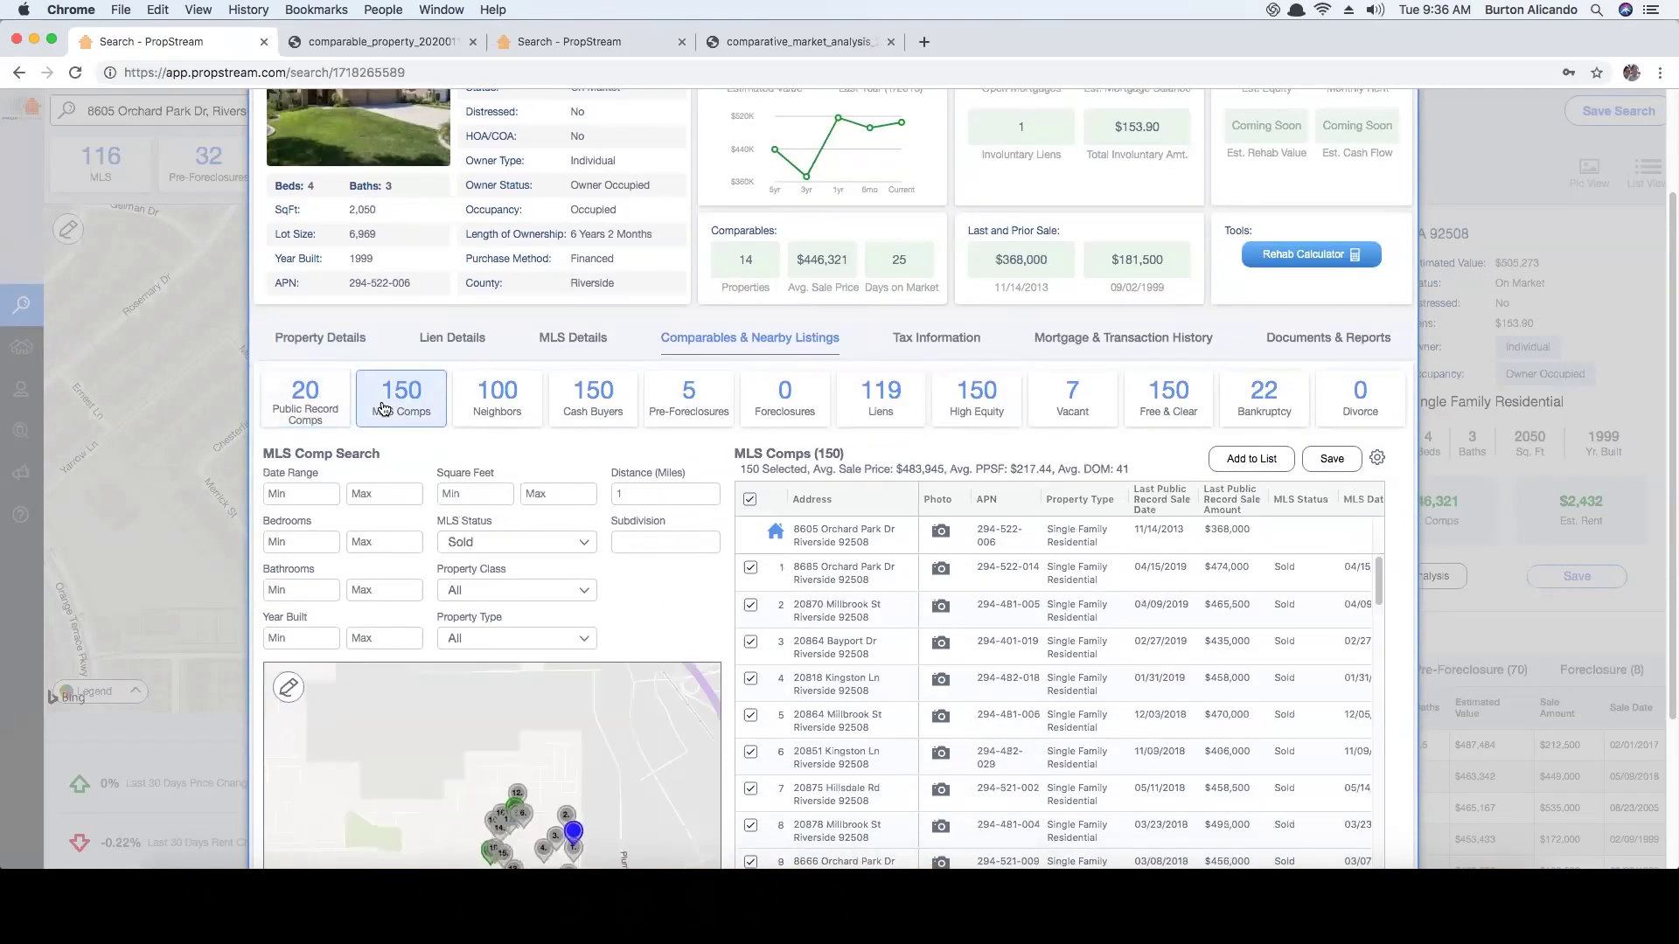
pyautogui.scroll(-1, 1395, 483)
pyautogui.scroll(-4, 1395, 475)
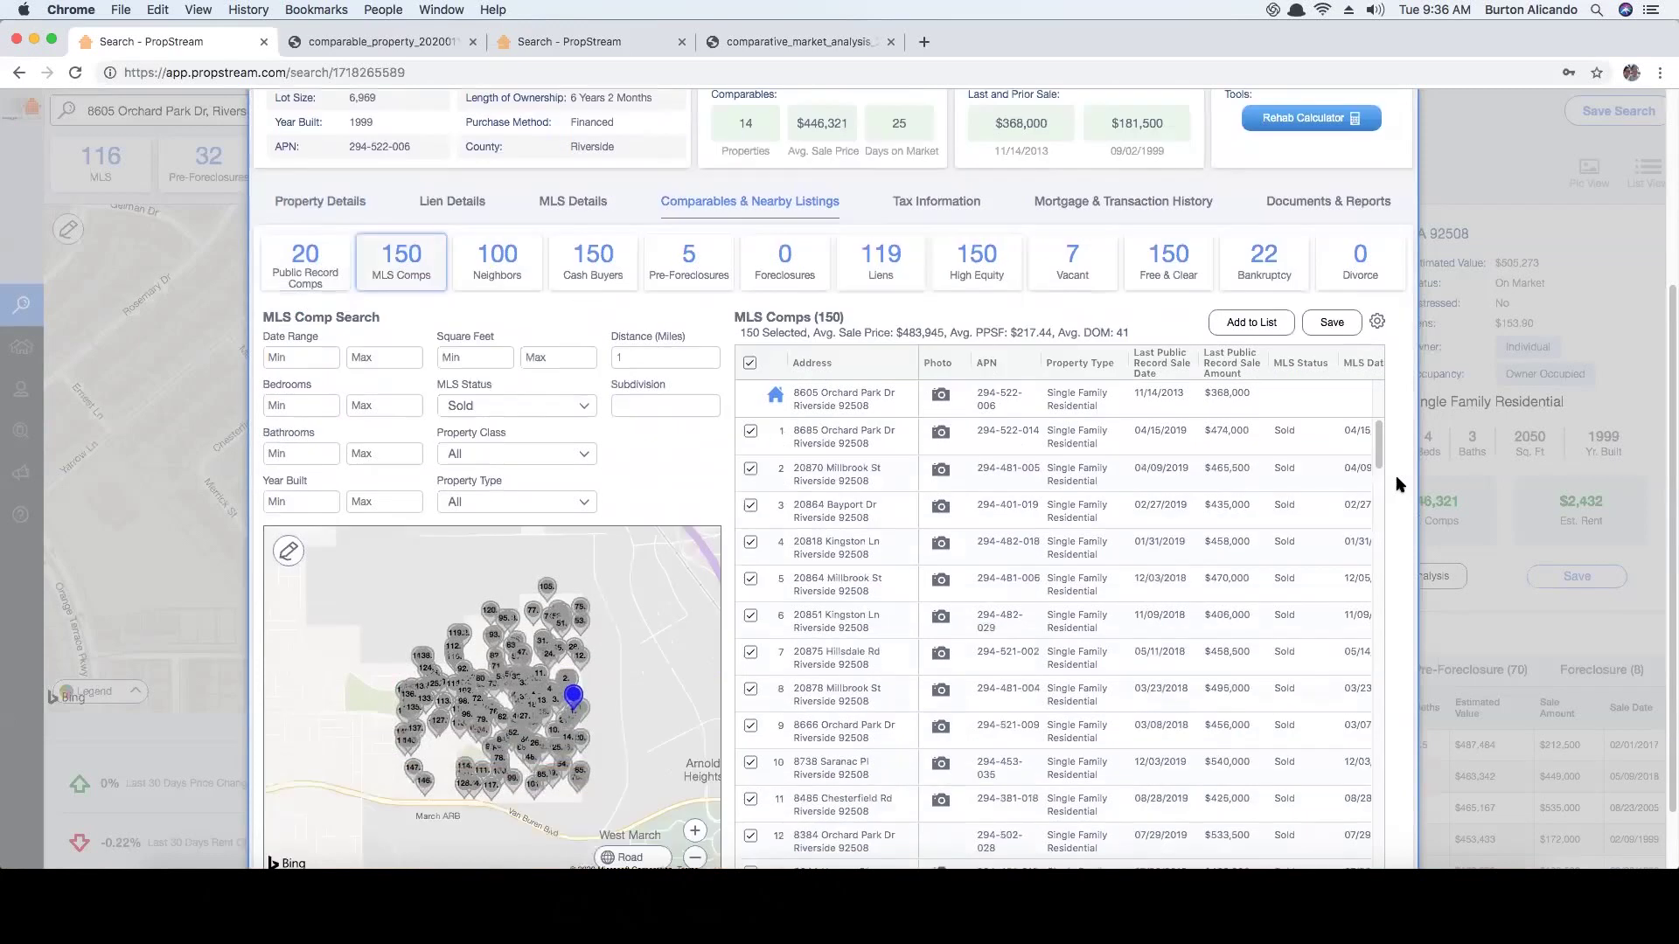
pyautogui.scroll(-2, 1409, 486)
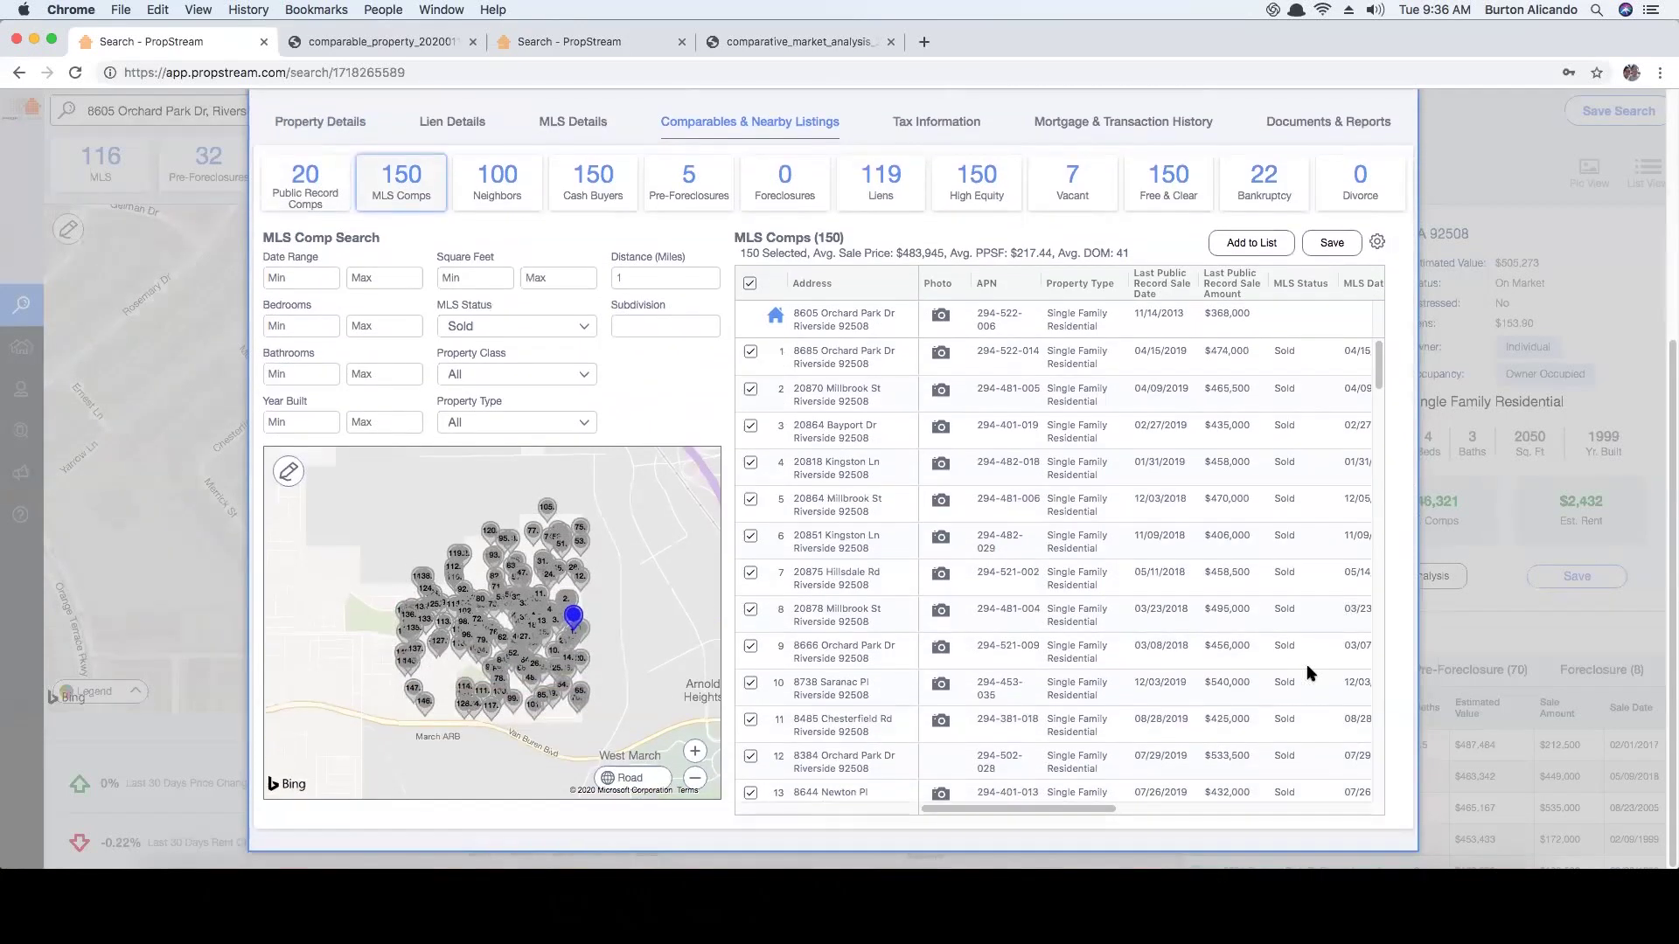
pyautogui.moveTo(1088, 810); pyautogui.dragTo(1142, 809)
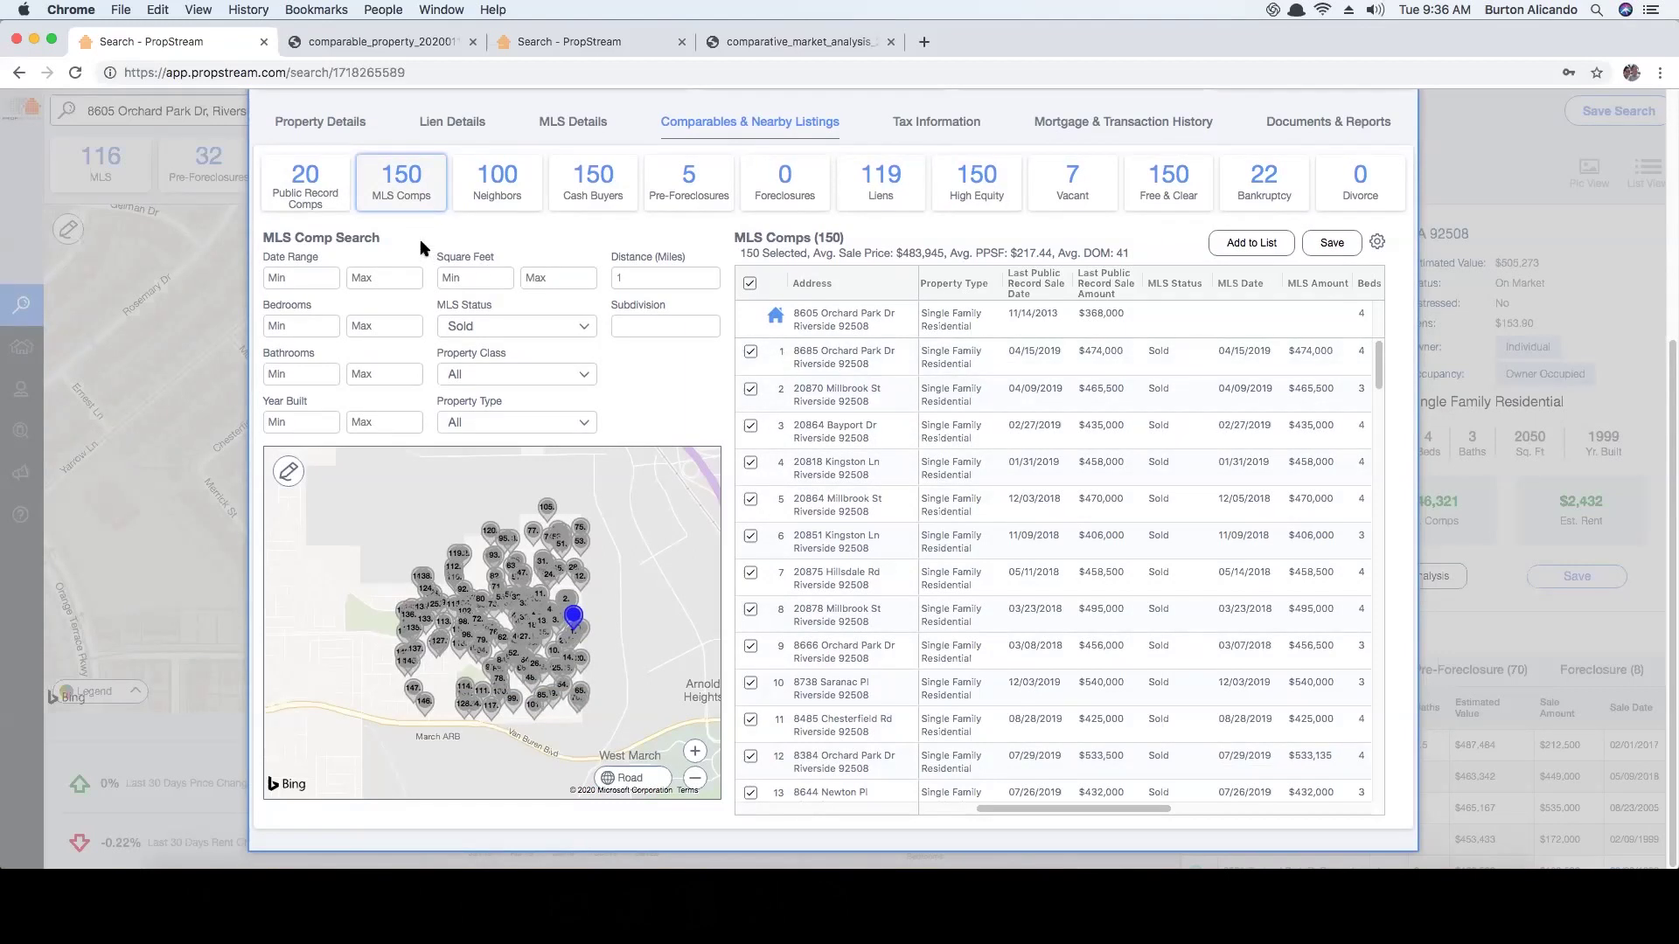
# Step: Return to the 20 public record comps and review the Property Class and Property Type choices
pyautogui.click(300, 183)
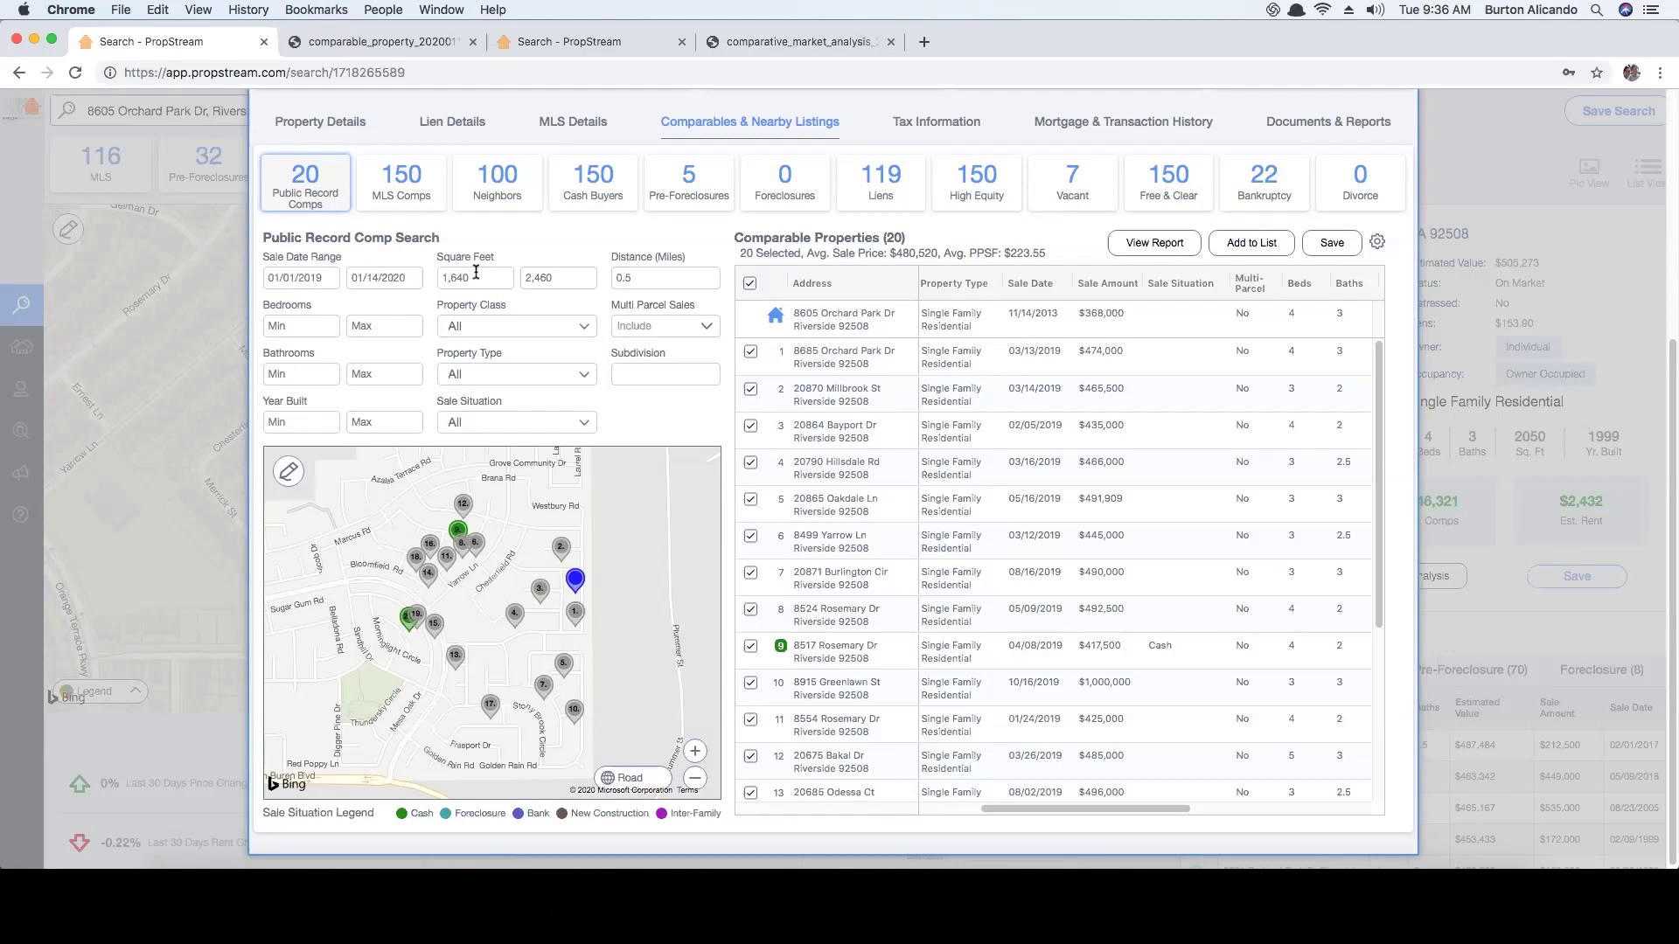
pyautogui.click(482, 330)
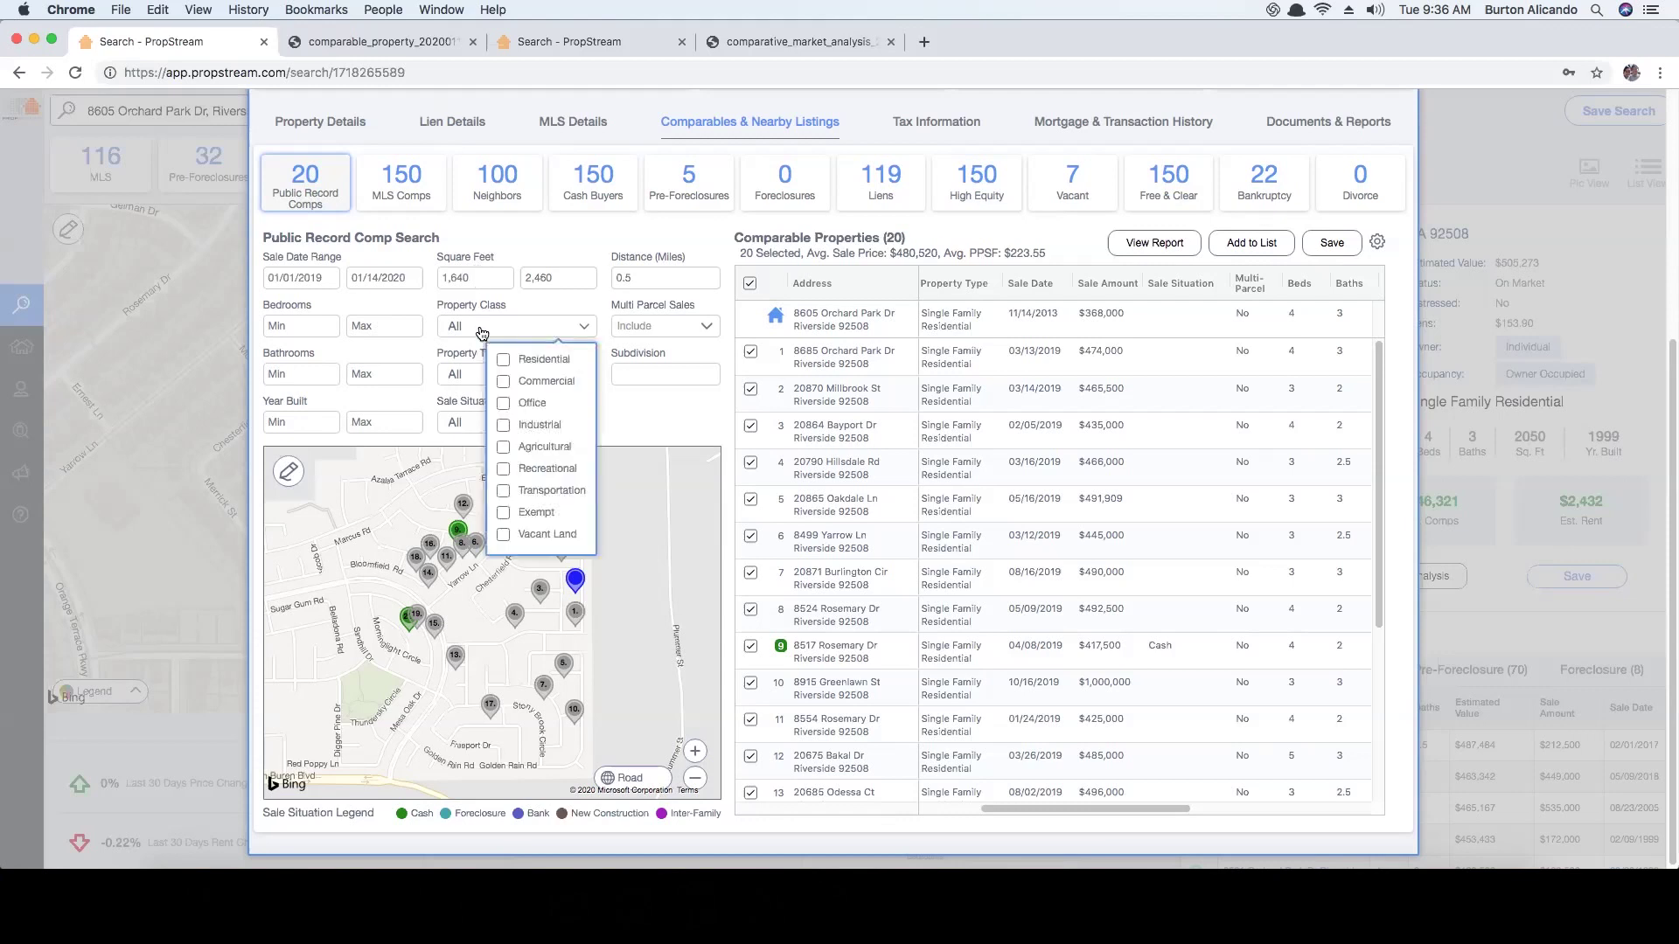
pyautogui.click(482, 331)
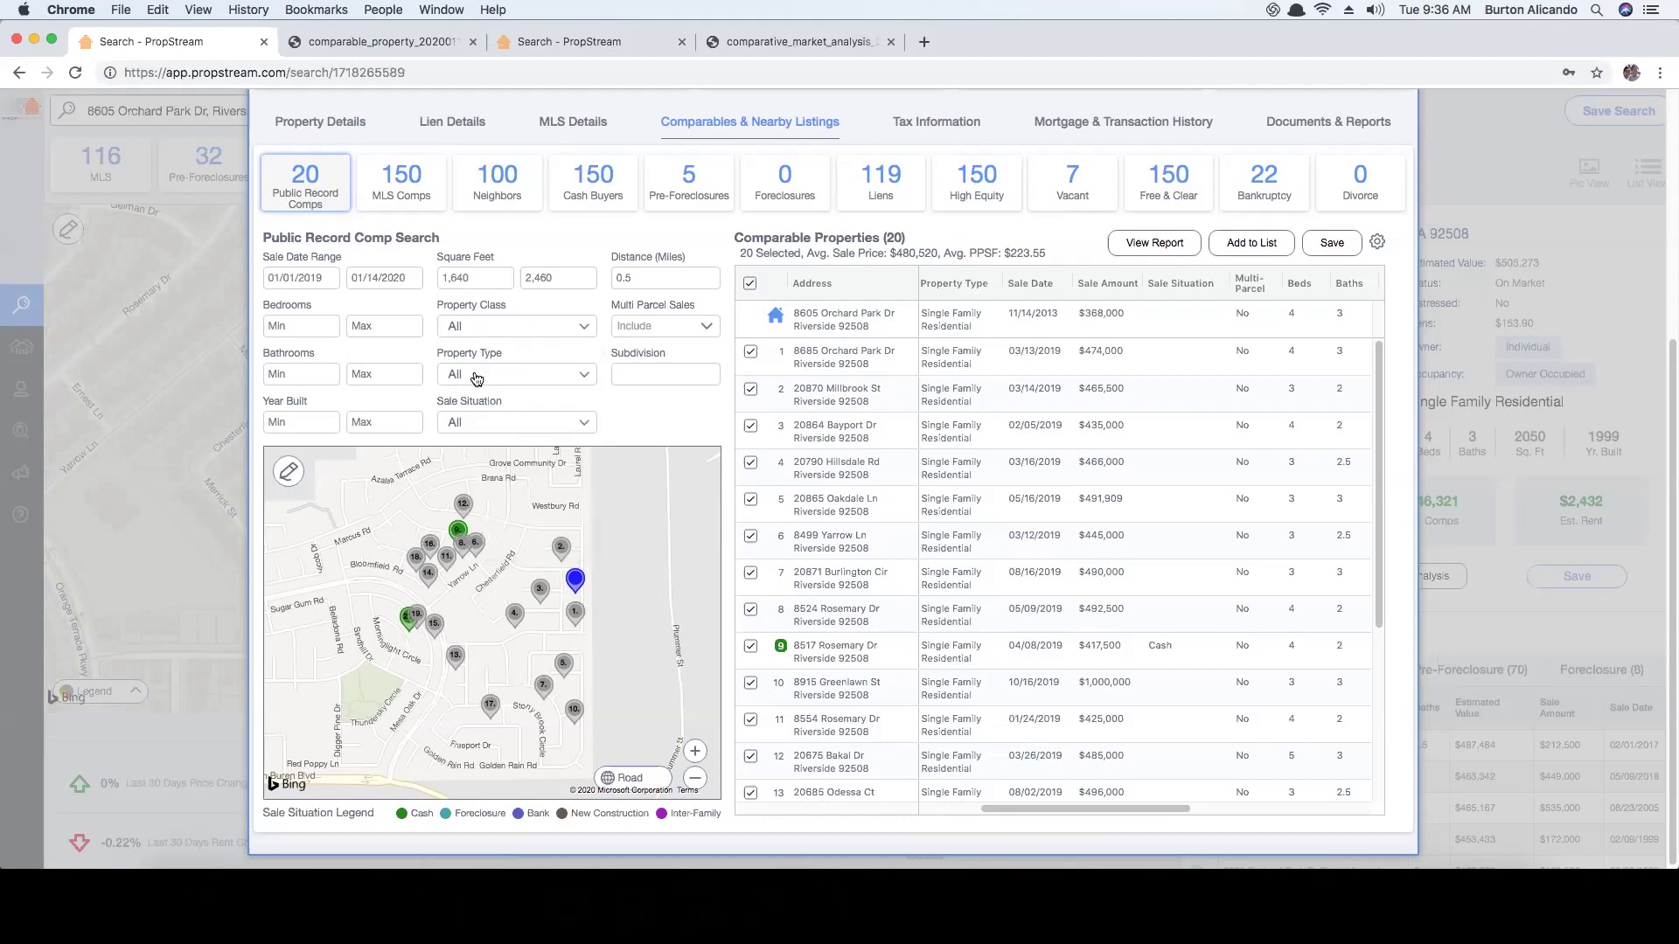
pyautogui.click(476, 378)
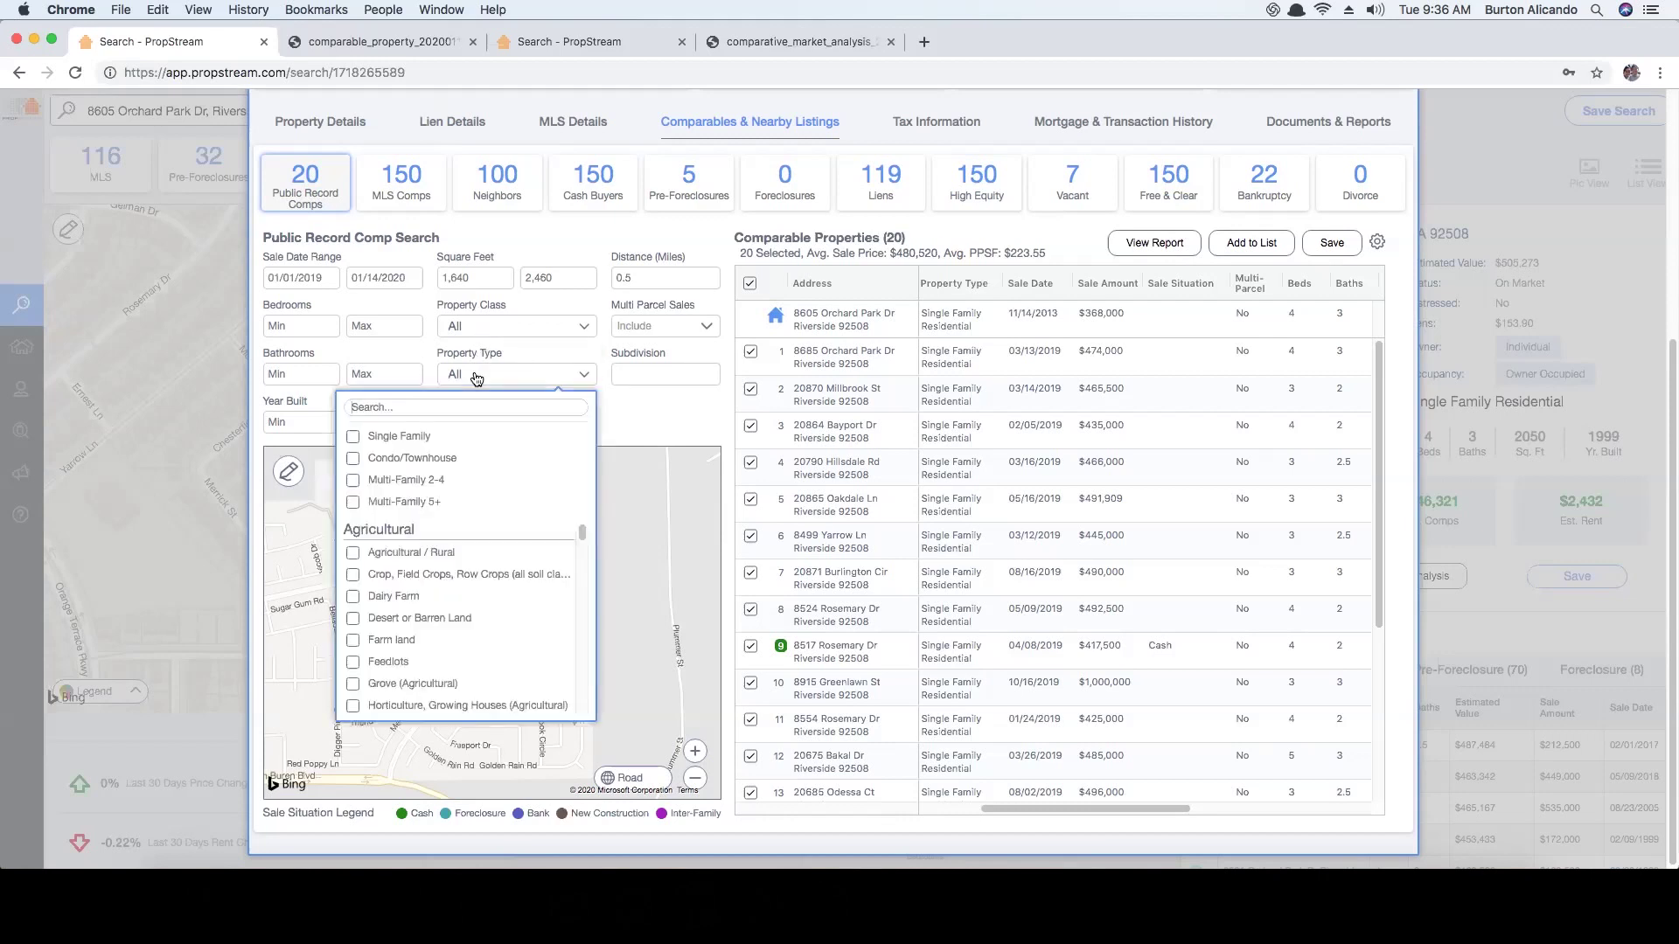
pyautogui.scroll(-5, 457, 587)
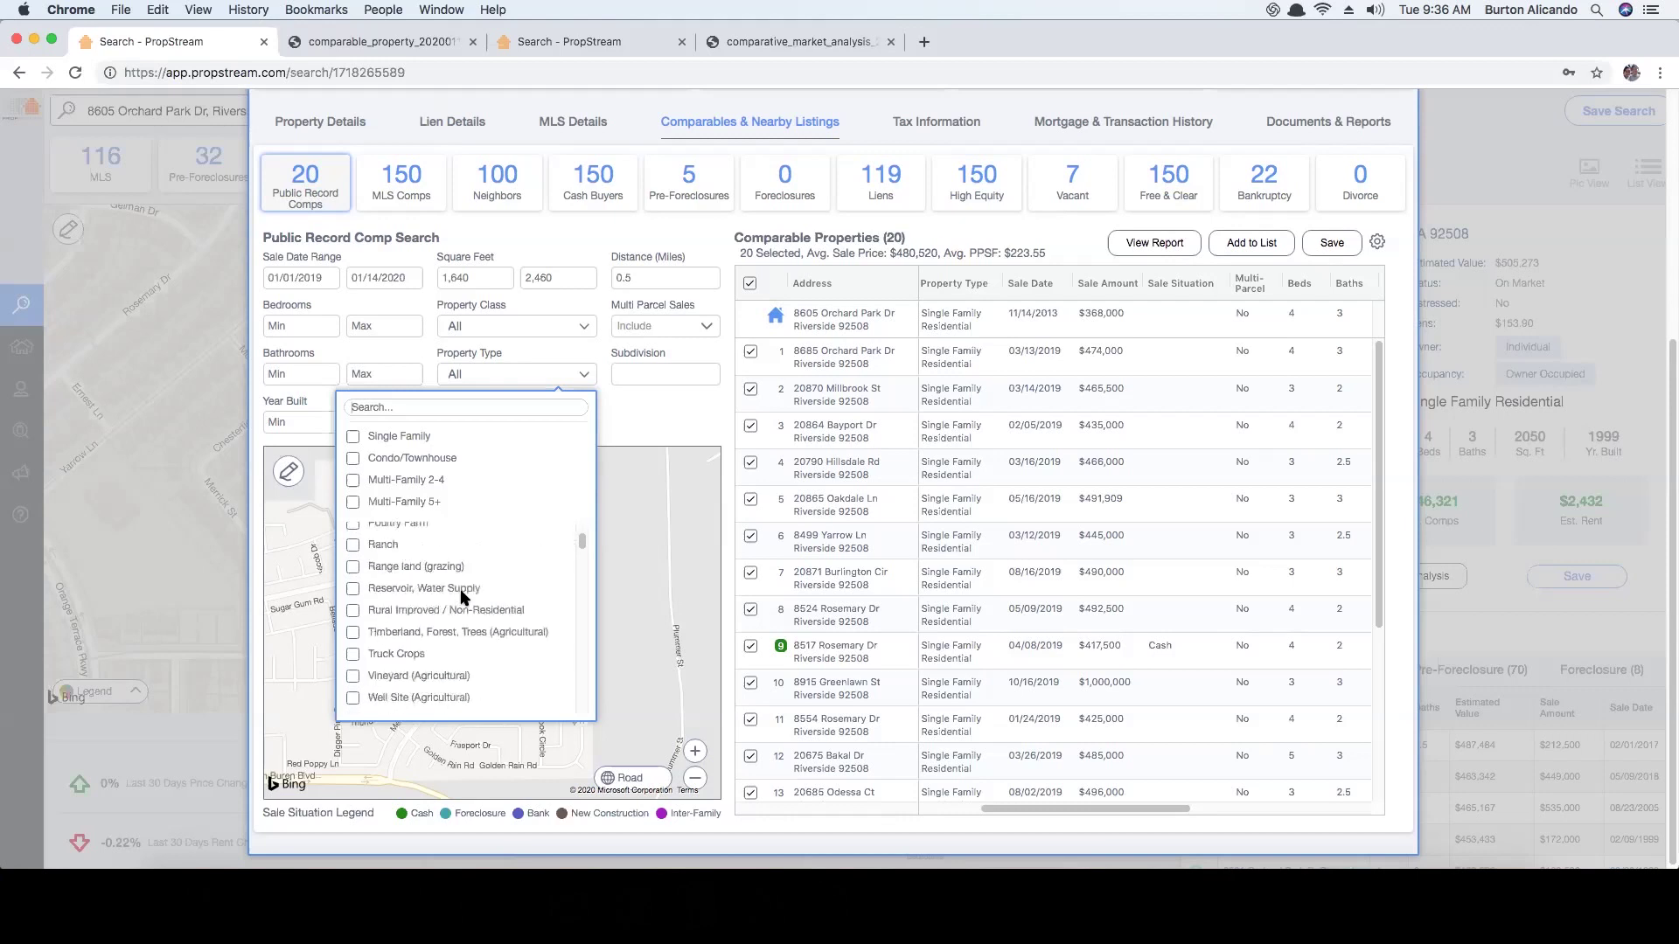
pyautogui.scroll(-5, 464, 597)
pyautogui.click(472, 373)
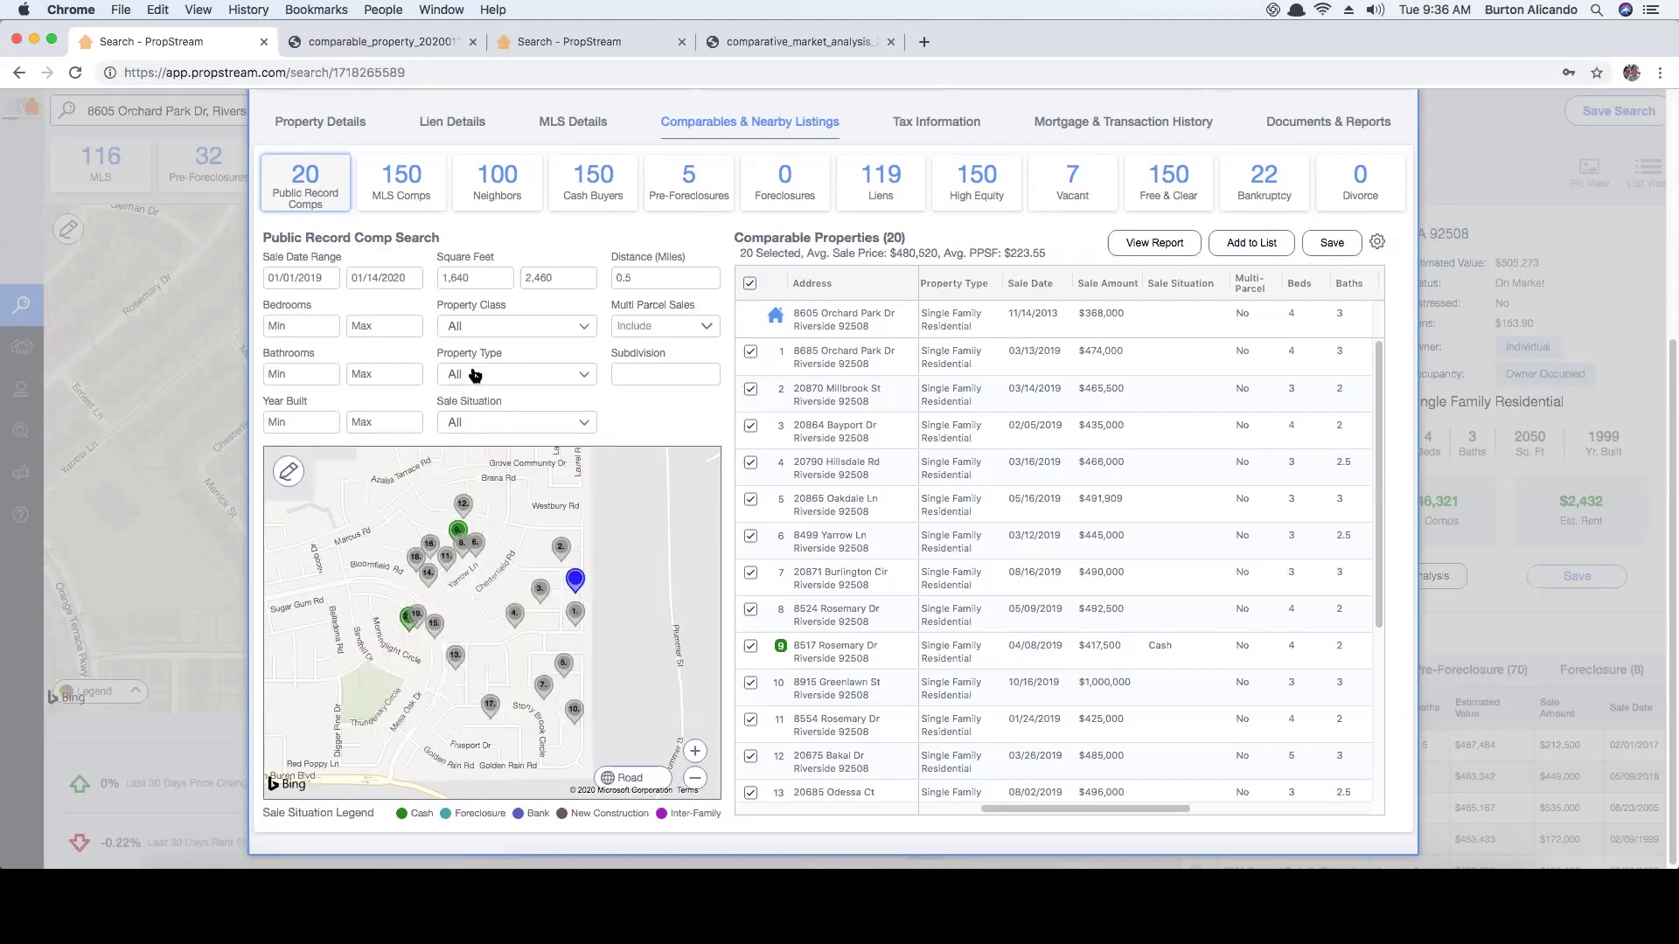
# Step: Try the Cash Buyer sale situation filter, remove it, and keep multi parcel sales included
pyautogui.click(485, 428)
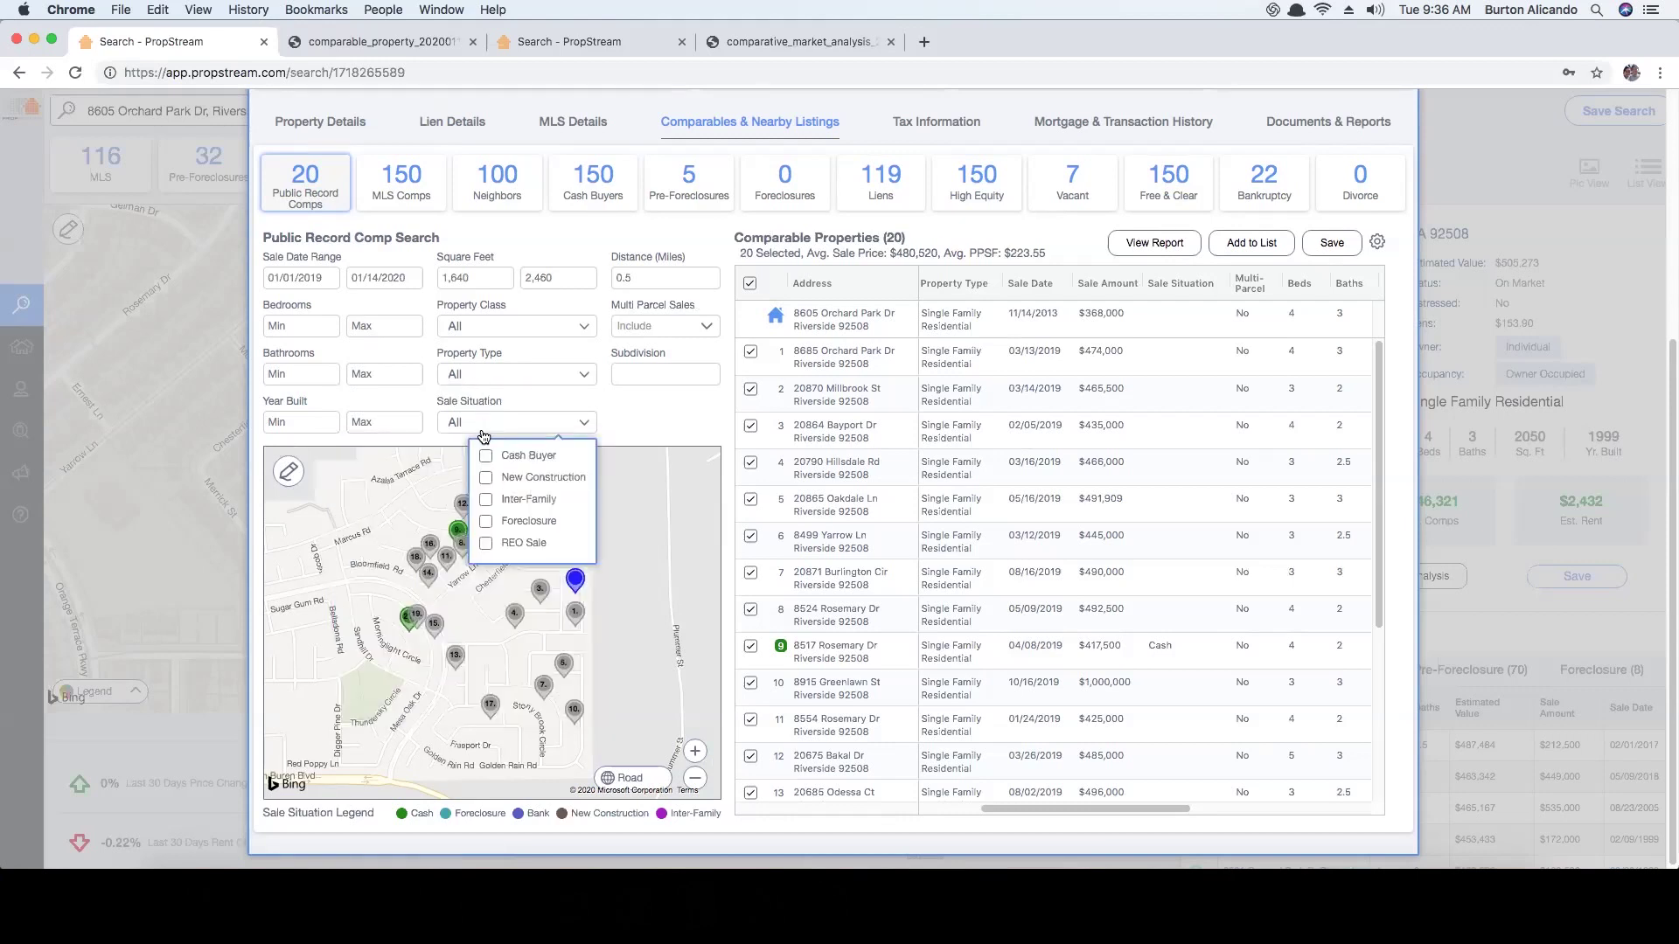
pyautogui.click(486, 455)
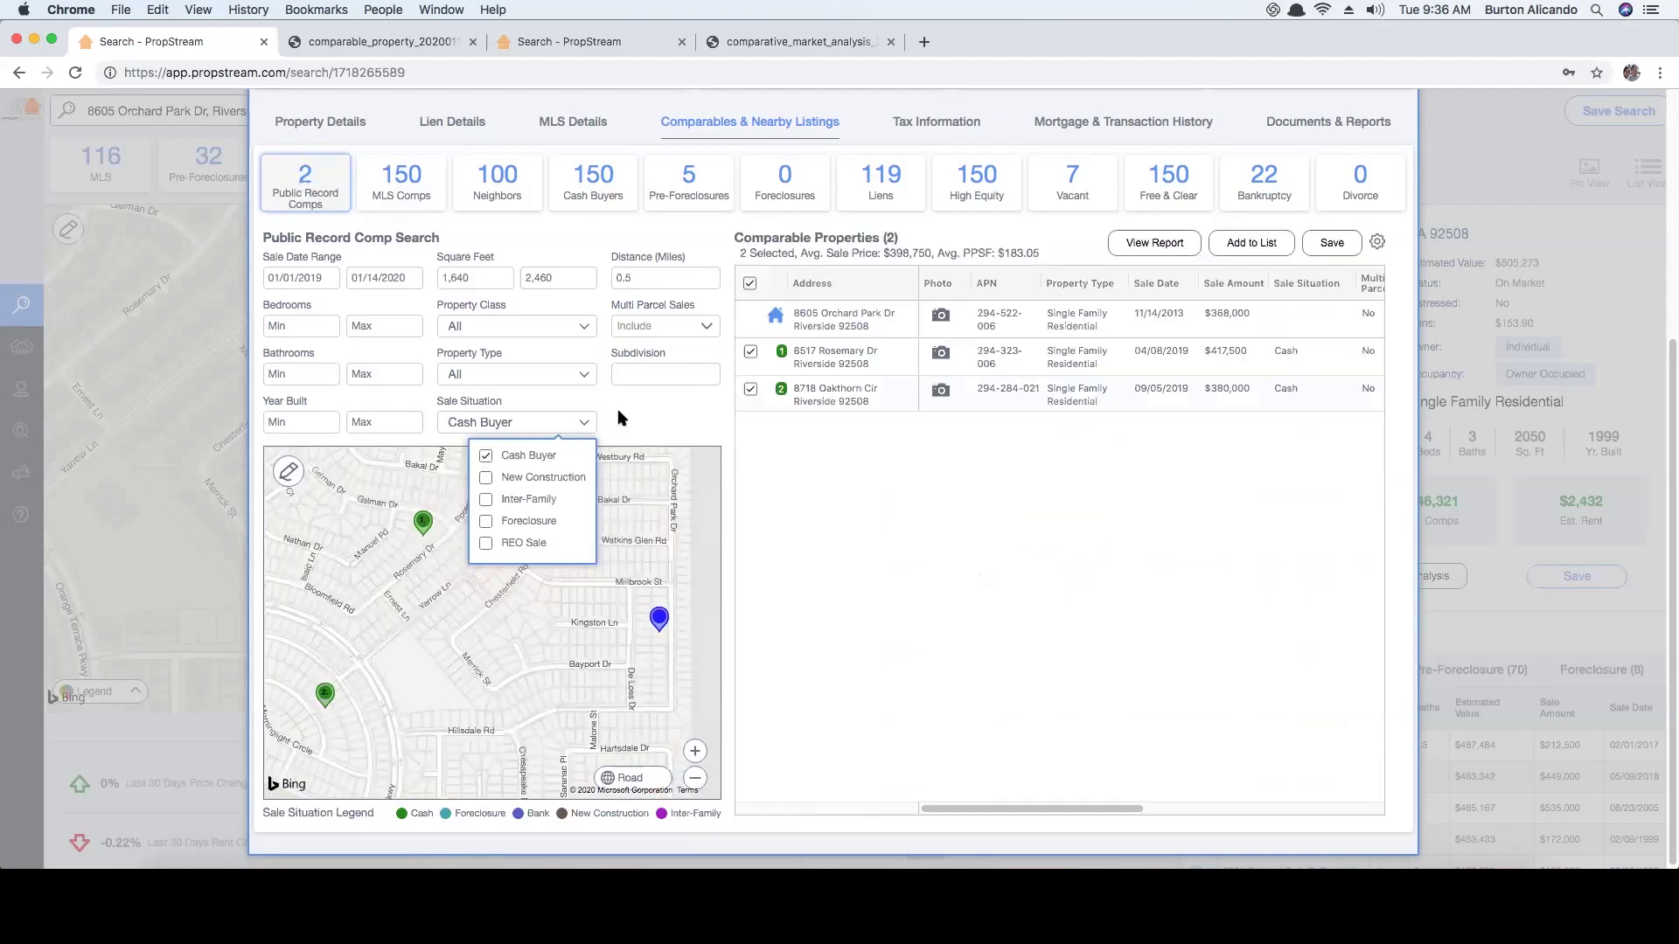
pyautogui.click(486, 456)
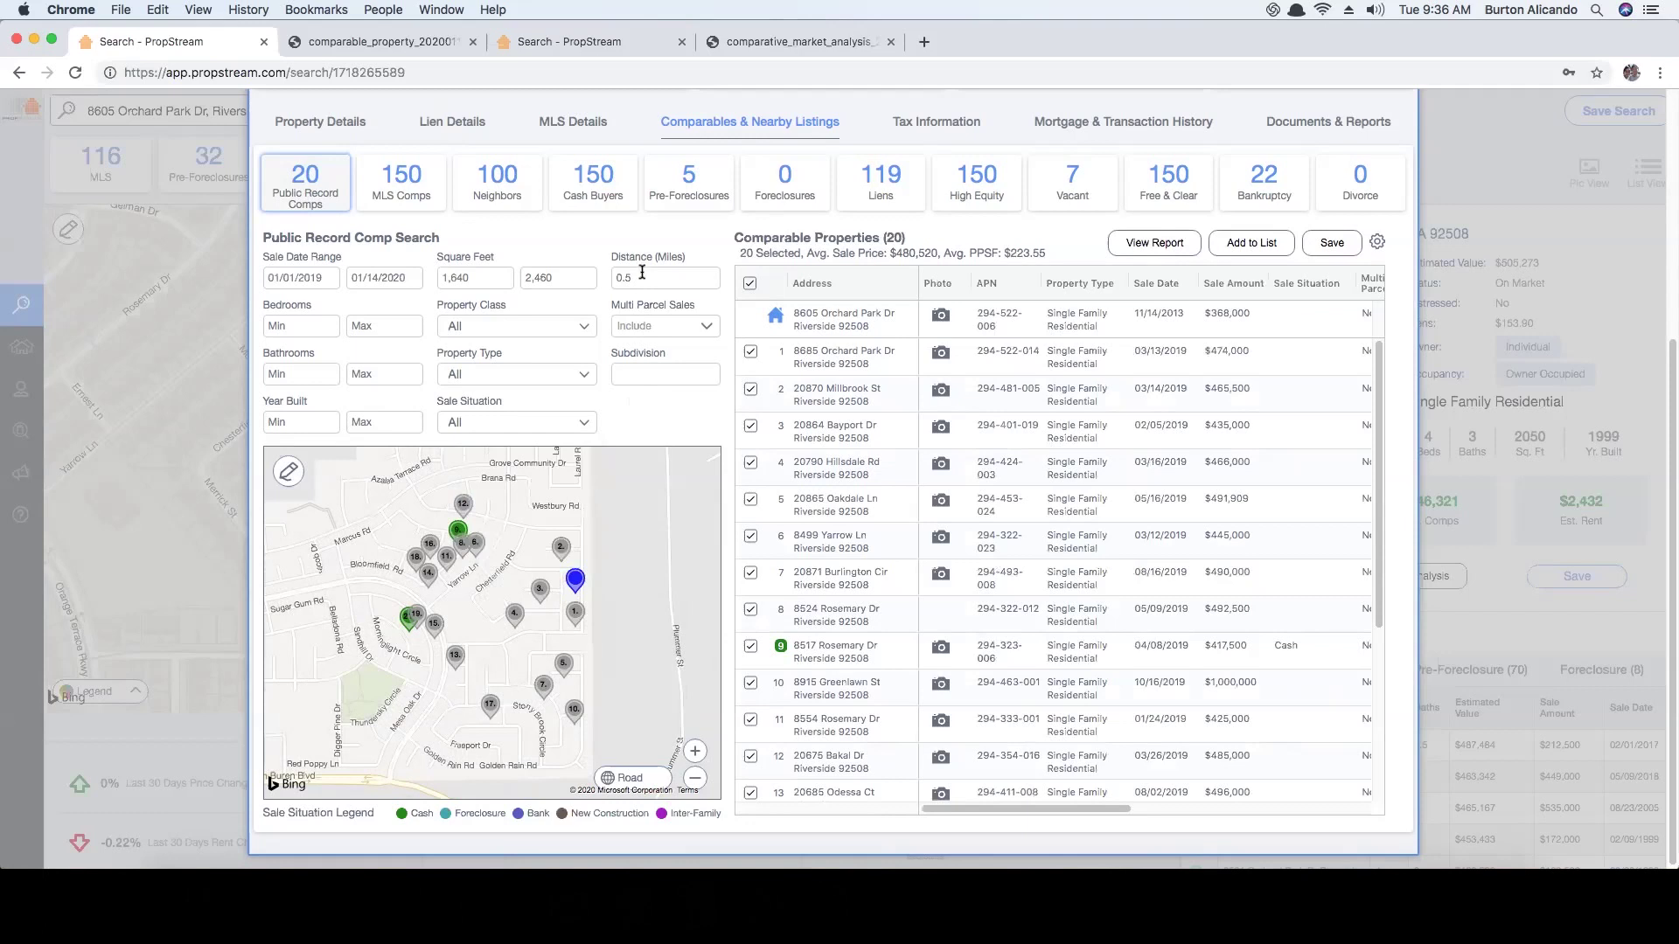
pyautogui.click(645, 326)
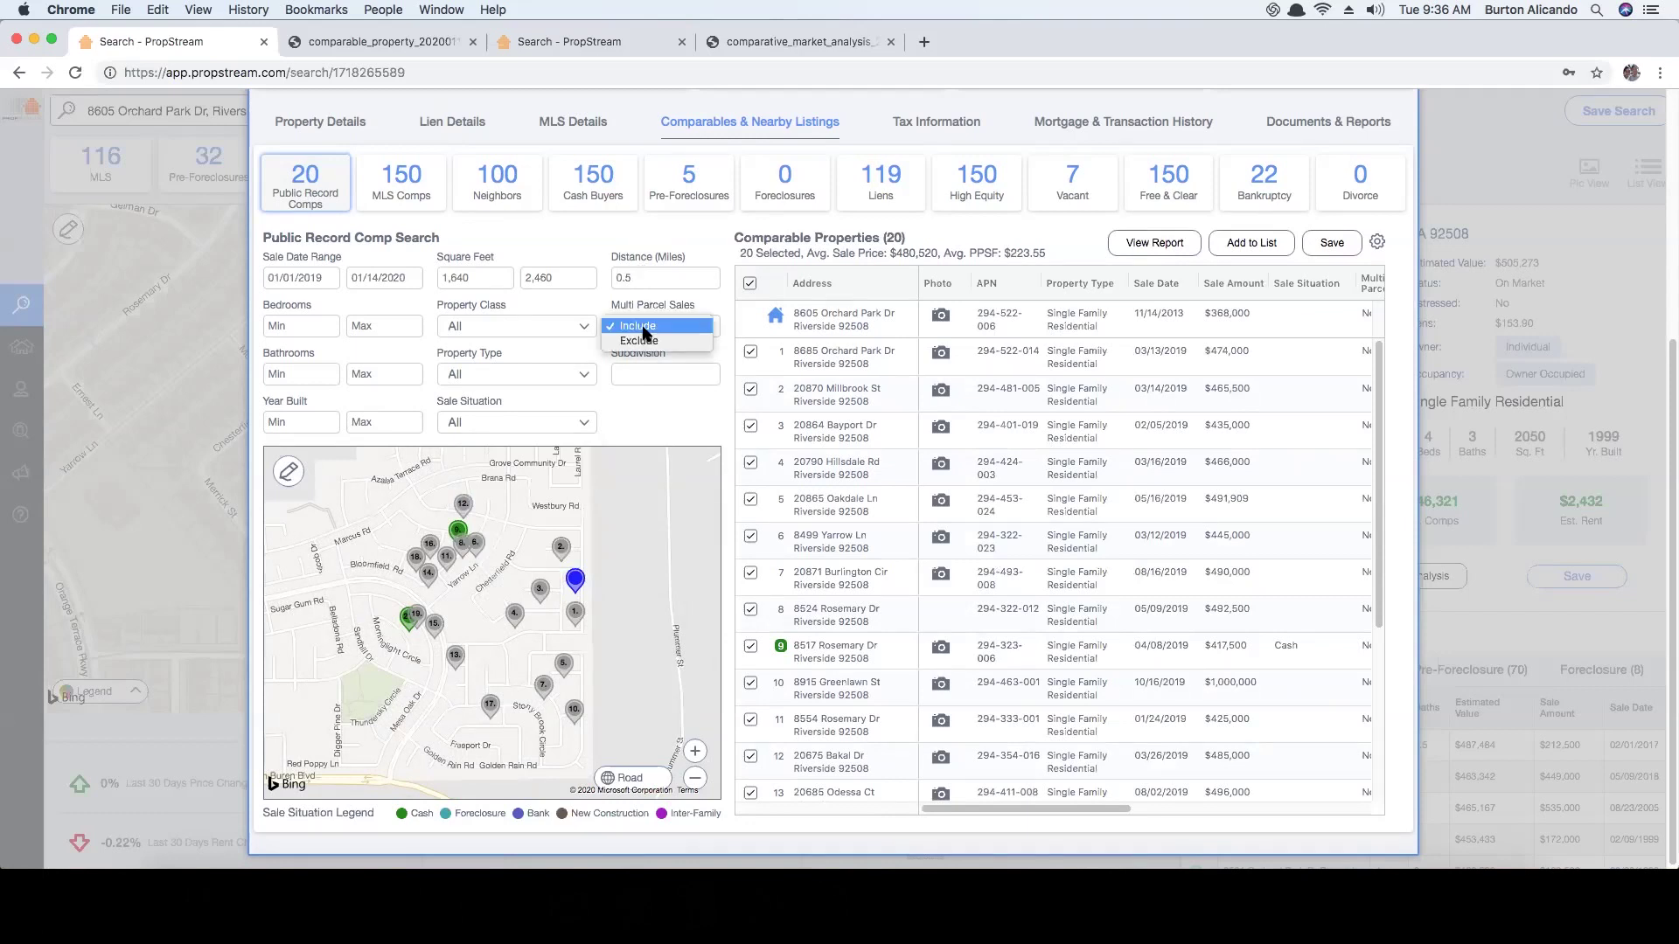
pyautogui.click(645, 327)
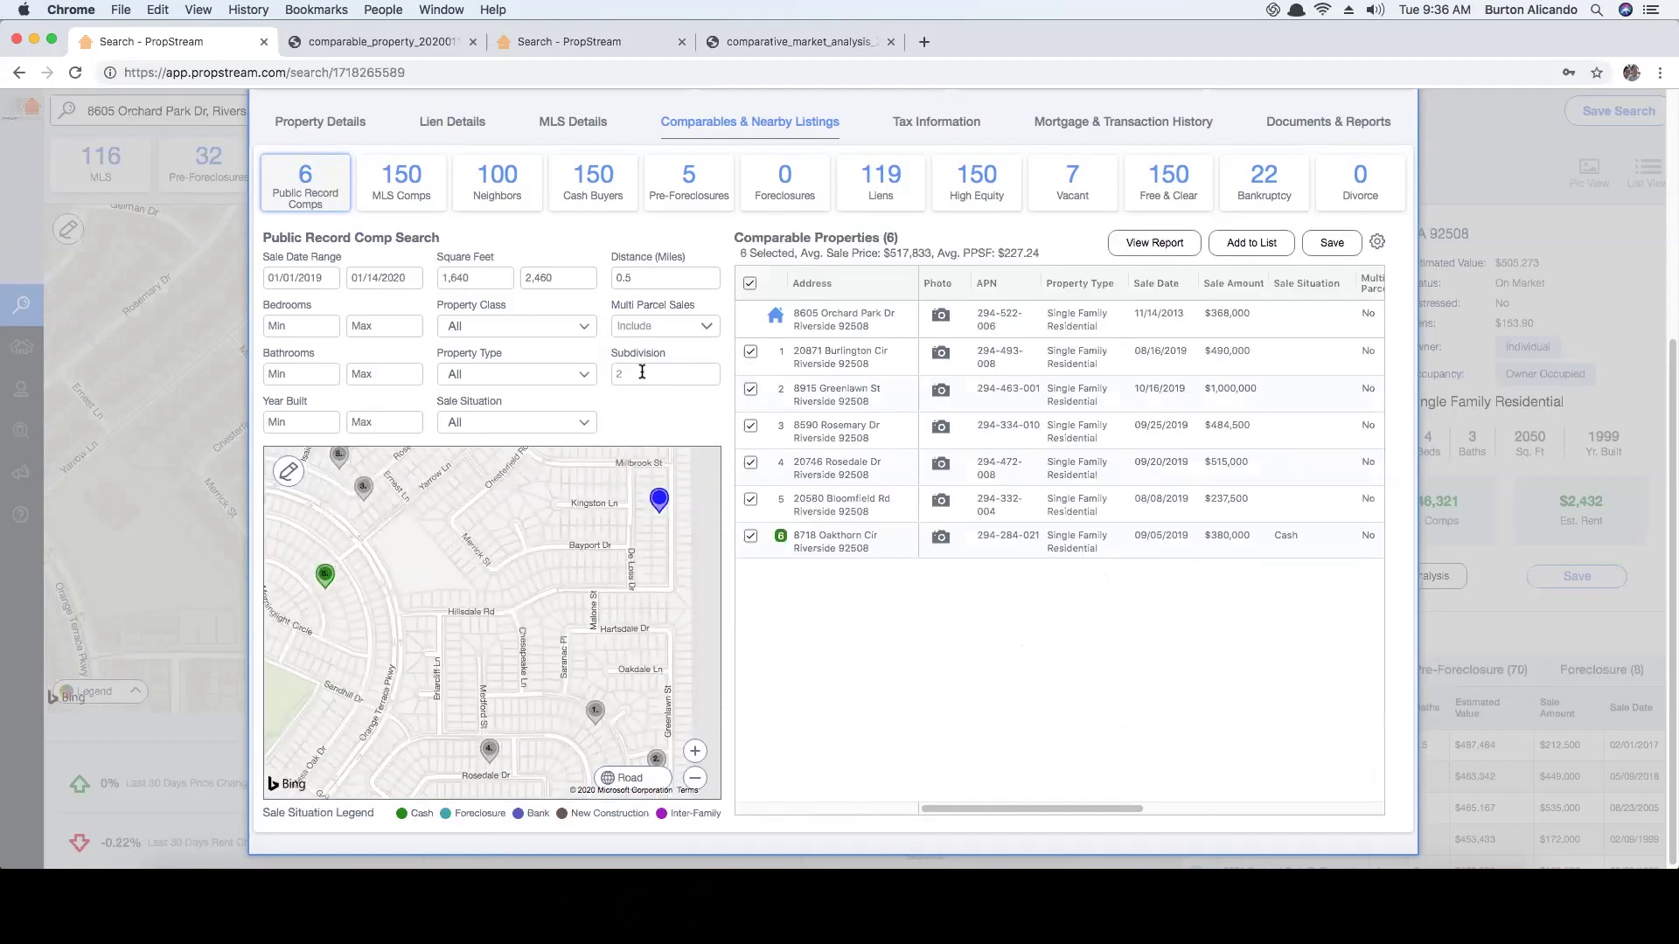
# Step: Filter comps to minimum 4 bedrooms, 3 bathrooms and 1800–2100 square feet
pyautogui.click(297, 326)
pyautogui.write('4')
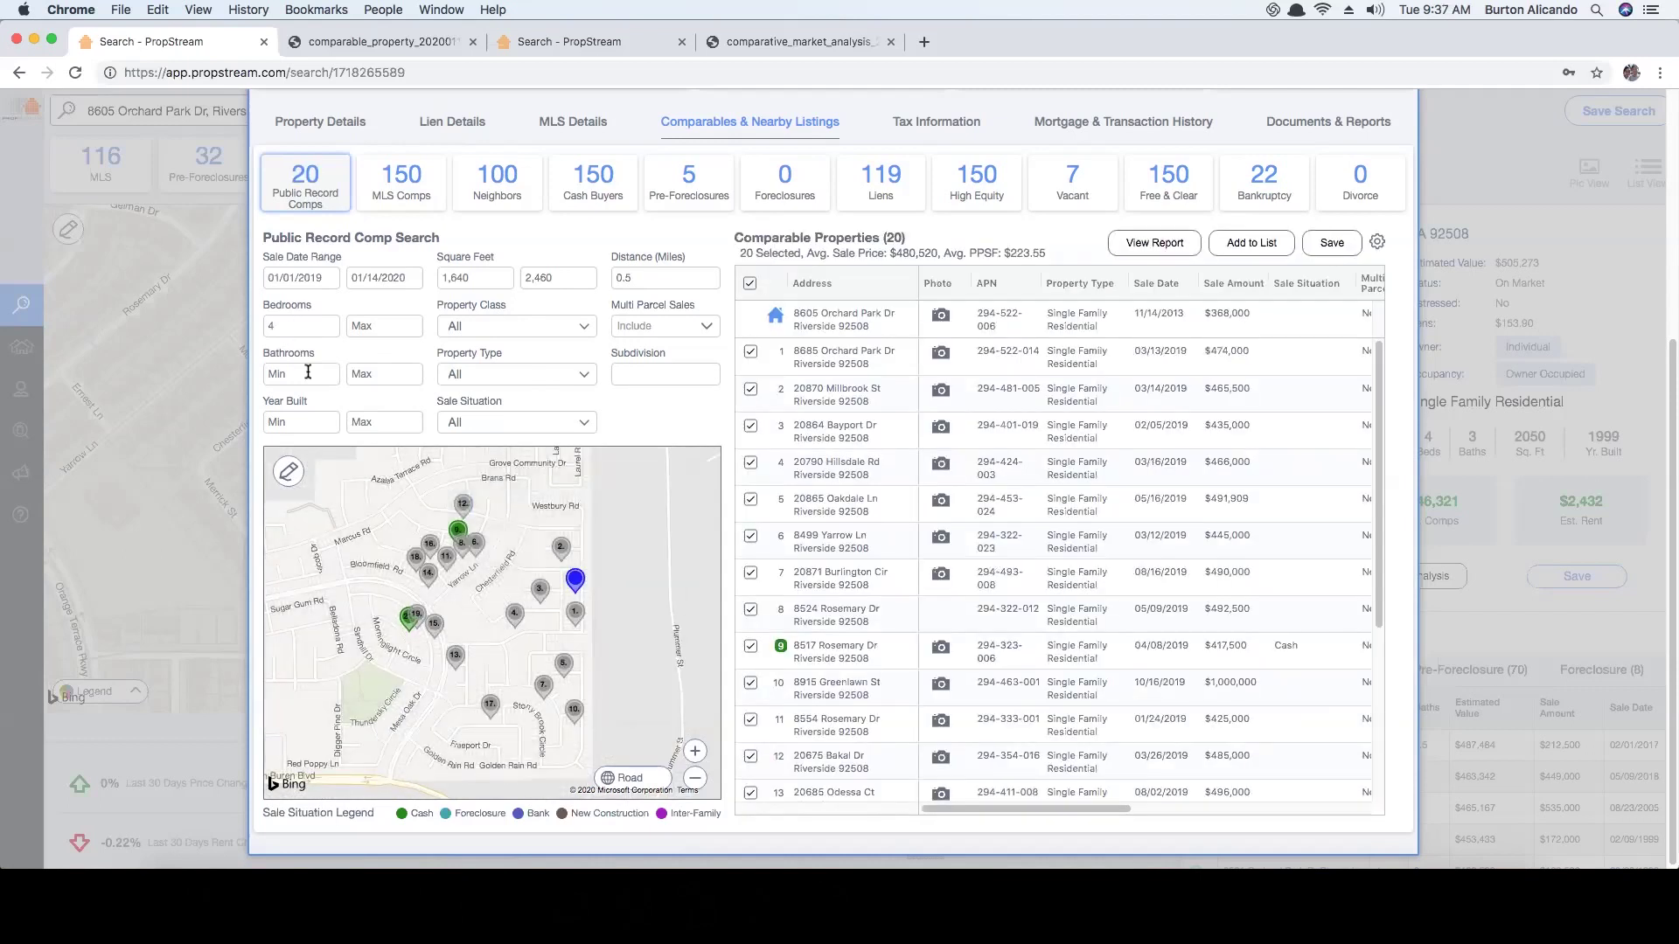
pyautogui.click(308, 372)
pyautogui.write('3')
pyautogui.click(475, 280)
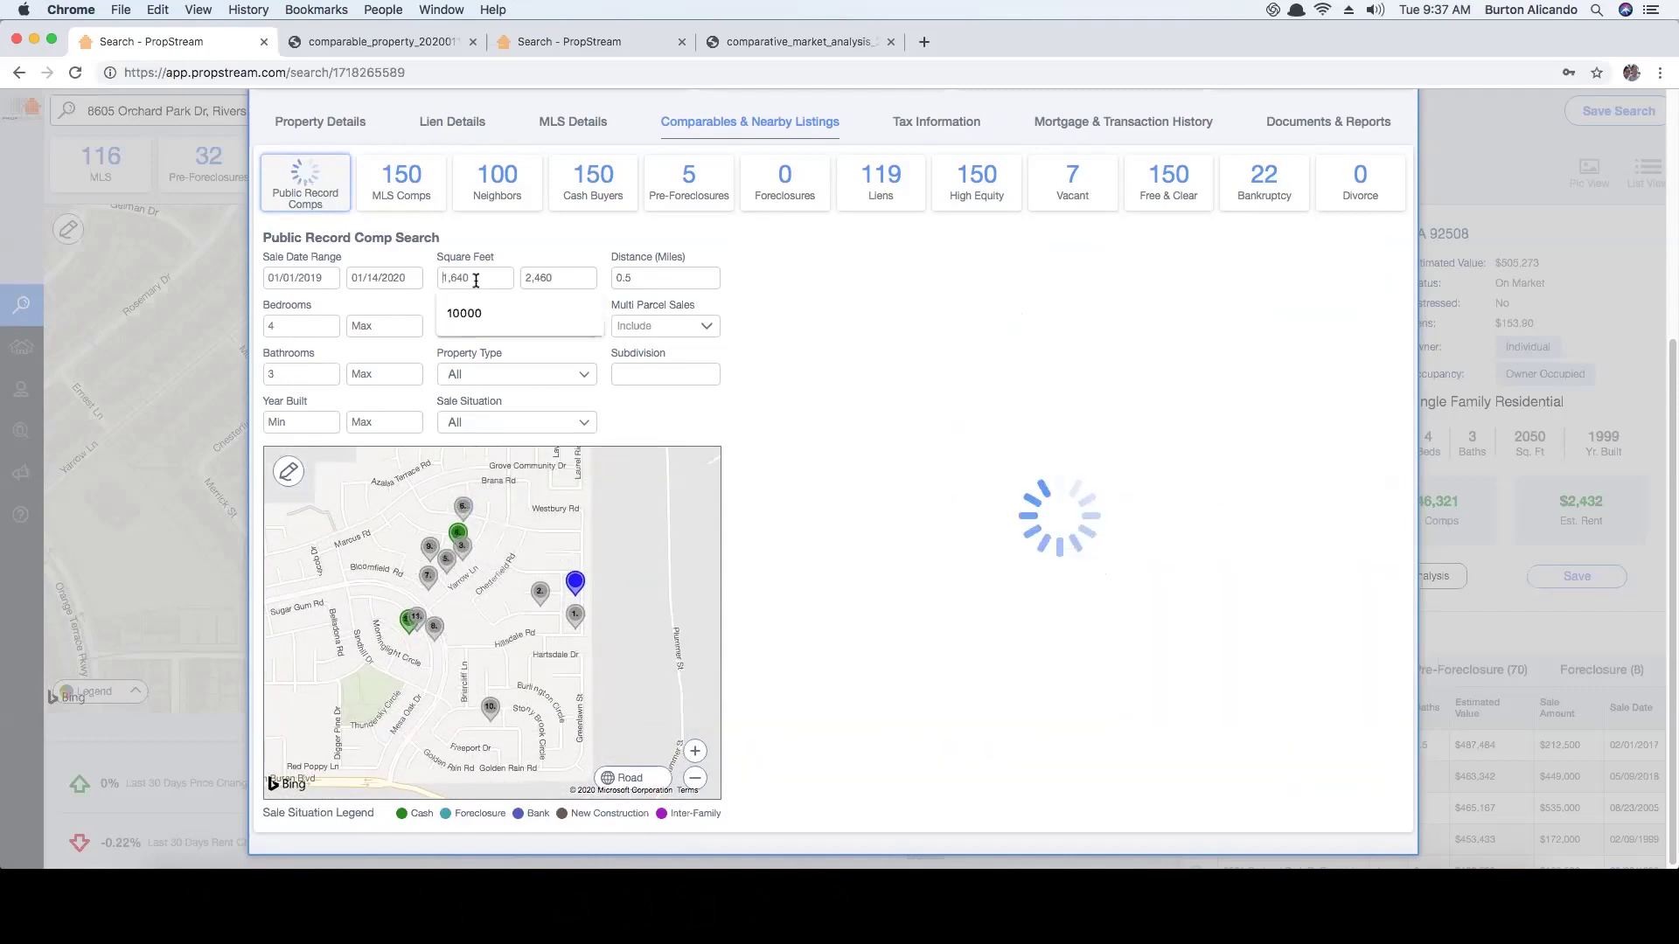
pyautogui.write('1800')
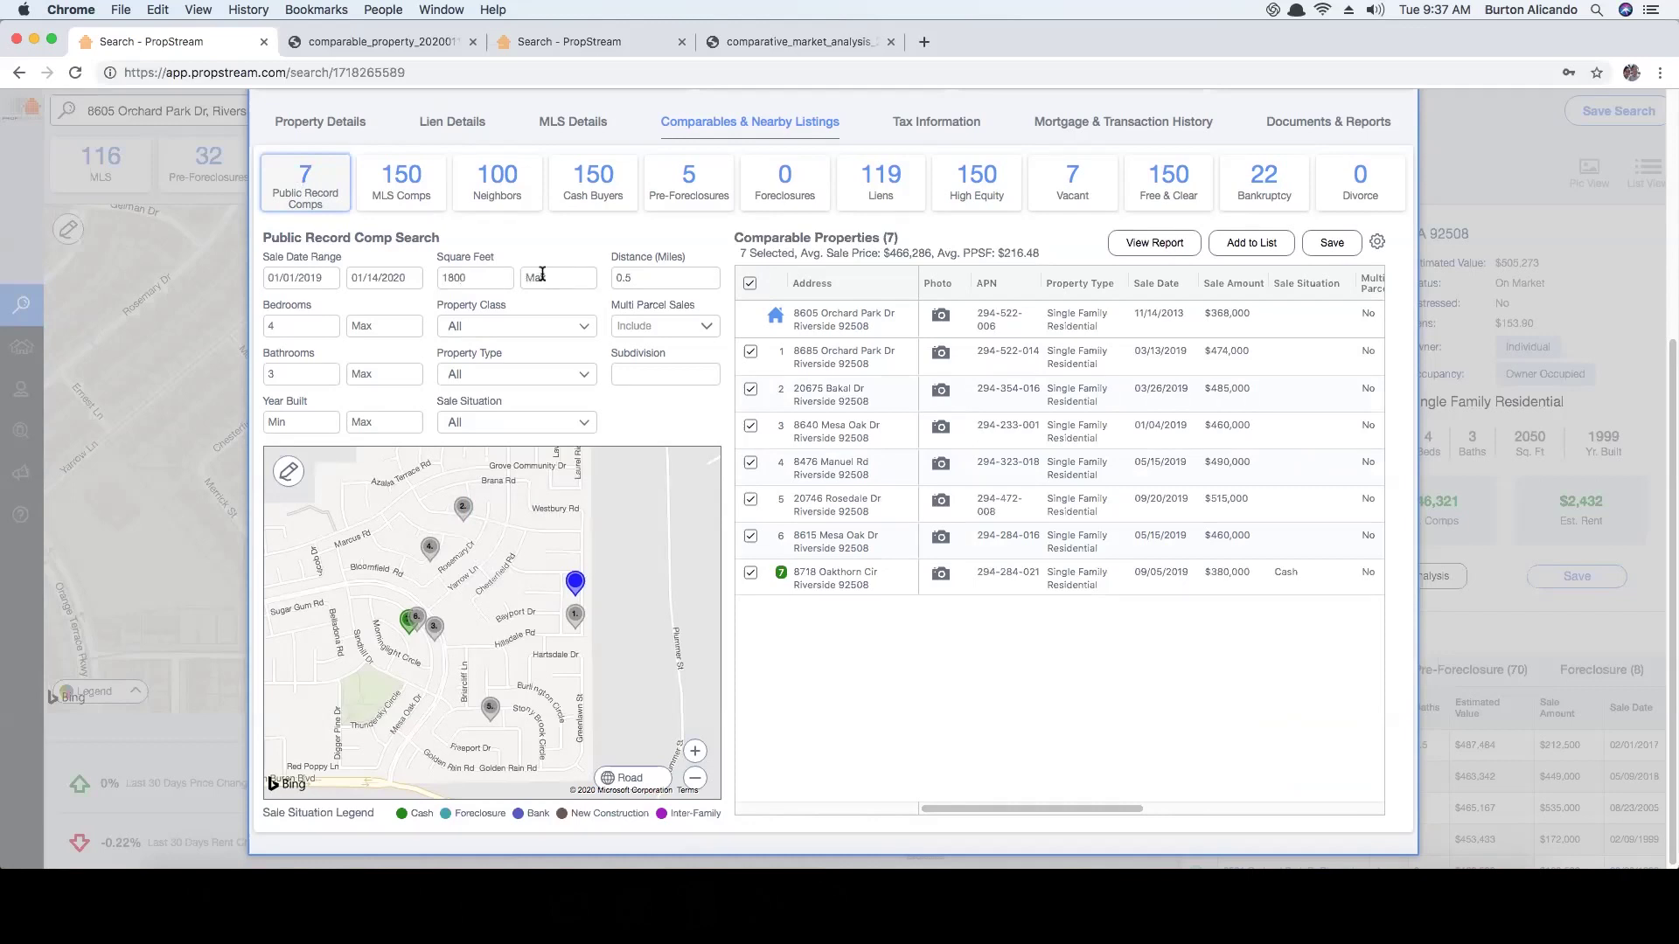
pyautogui.click(542, 277)
pyautogui.write('2100')
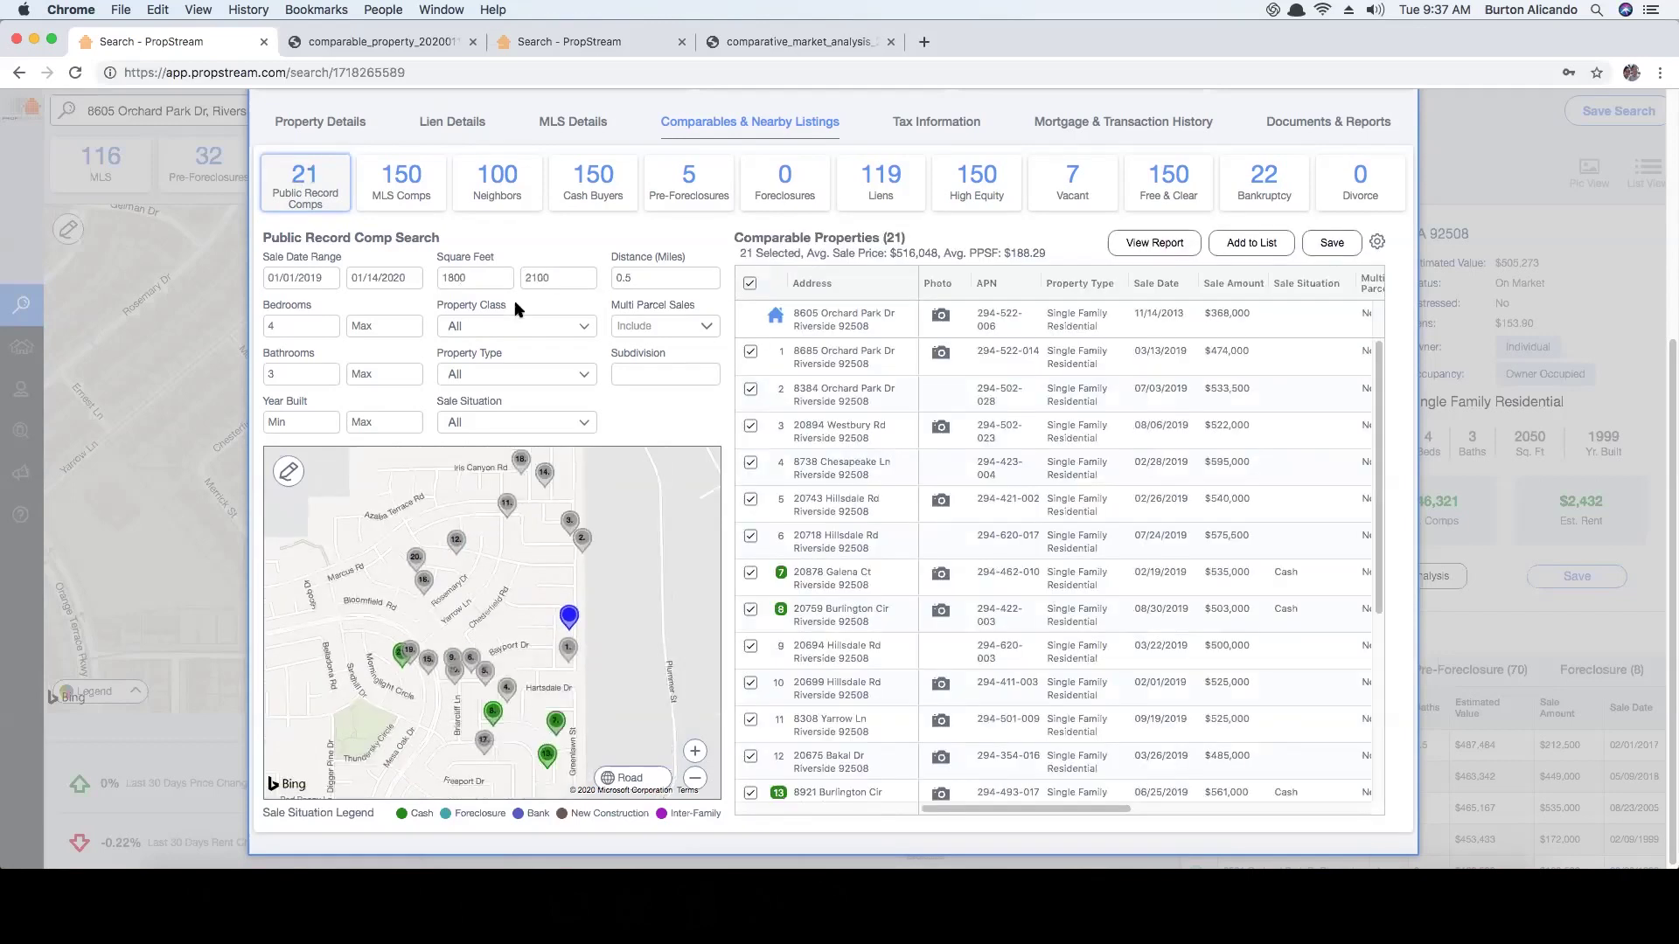
# Step: Restrict comps to Residential class and Single Family type, leaving 2 sales averaging $482,000
pyautogui.click(502, 326)
pyautogui.click(505, 359)
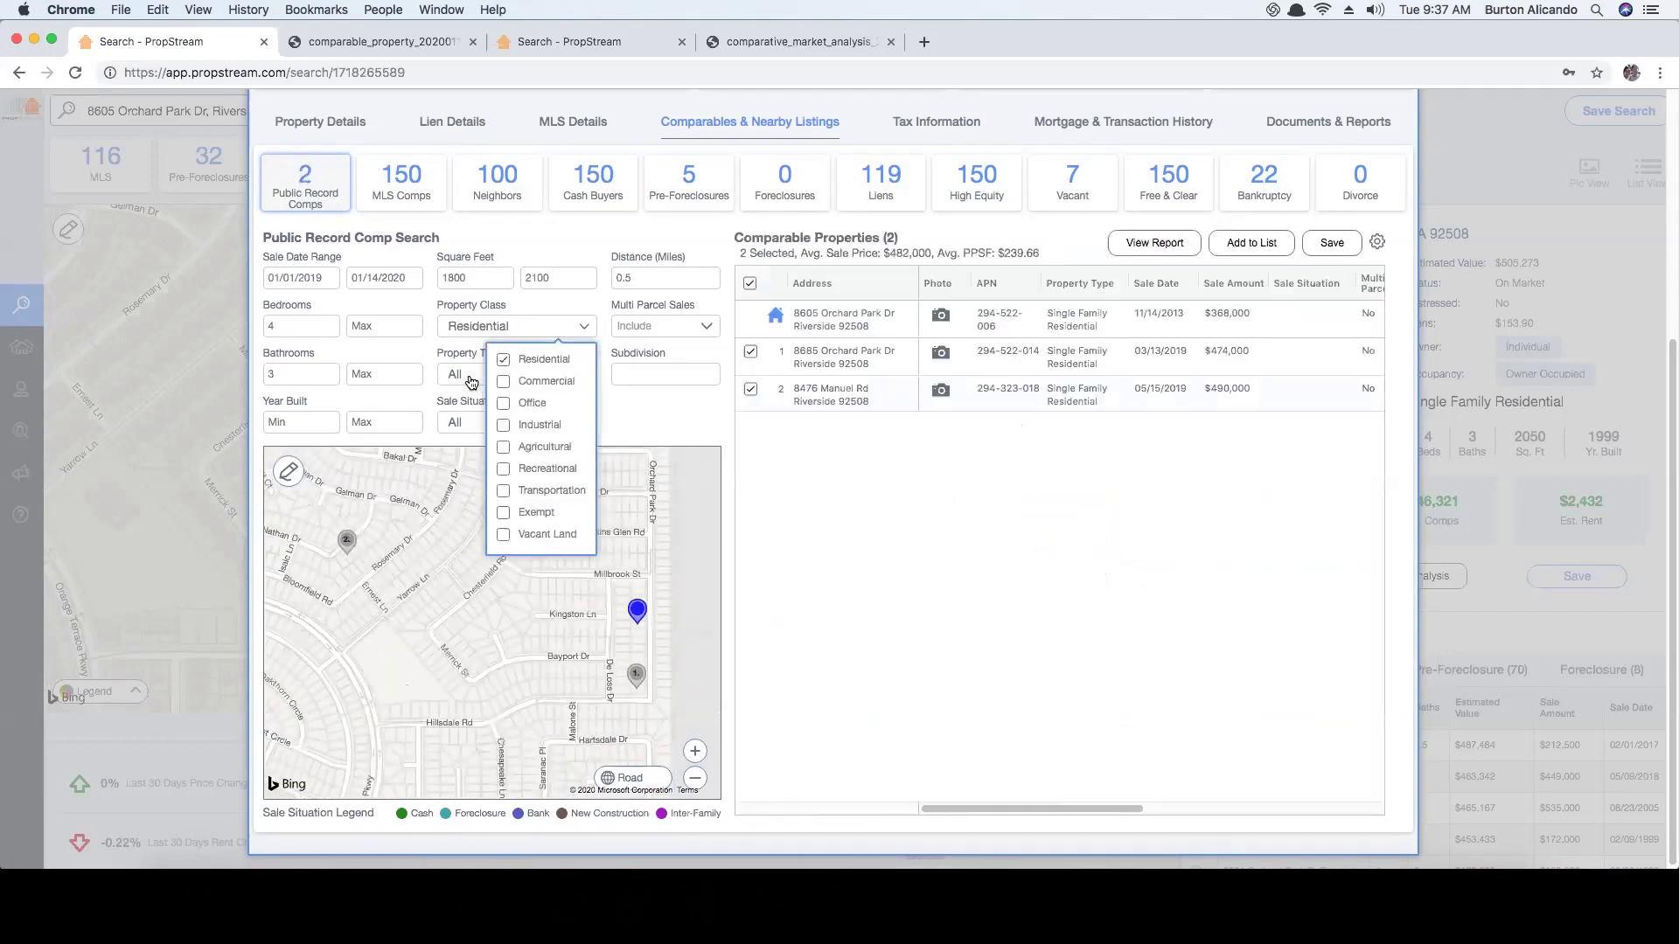
pyautogui.click(477, 374)
pyautogui.click(424, 437)
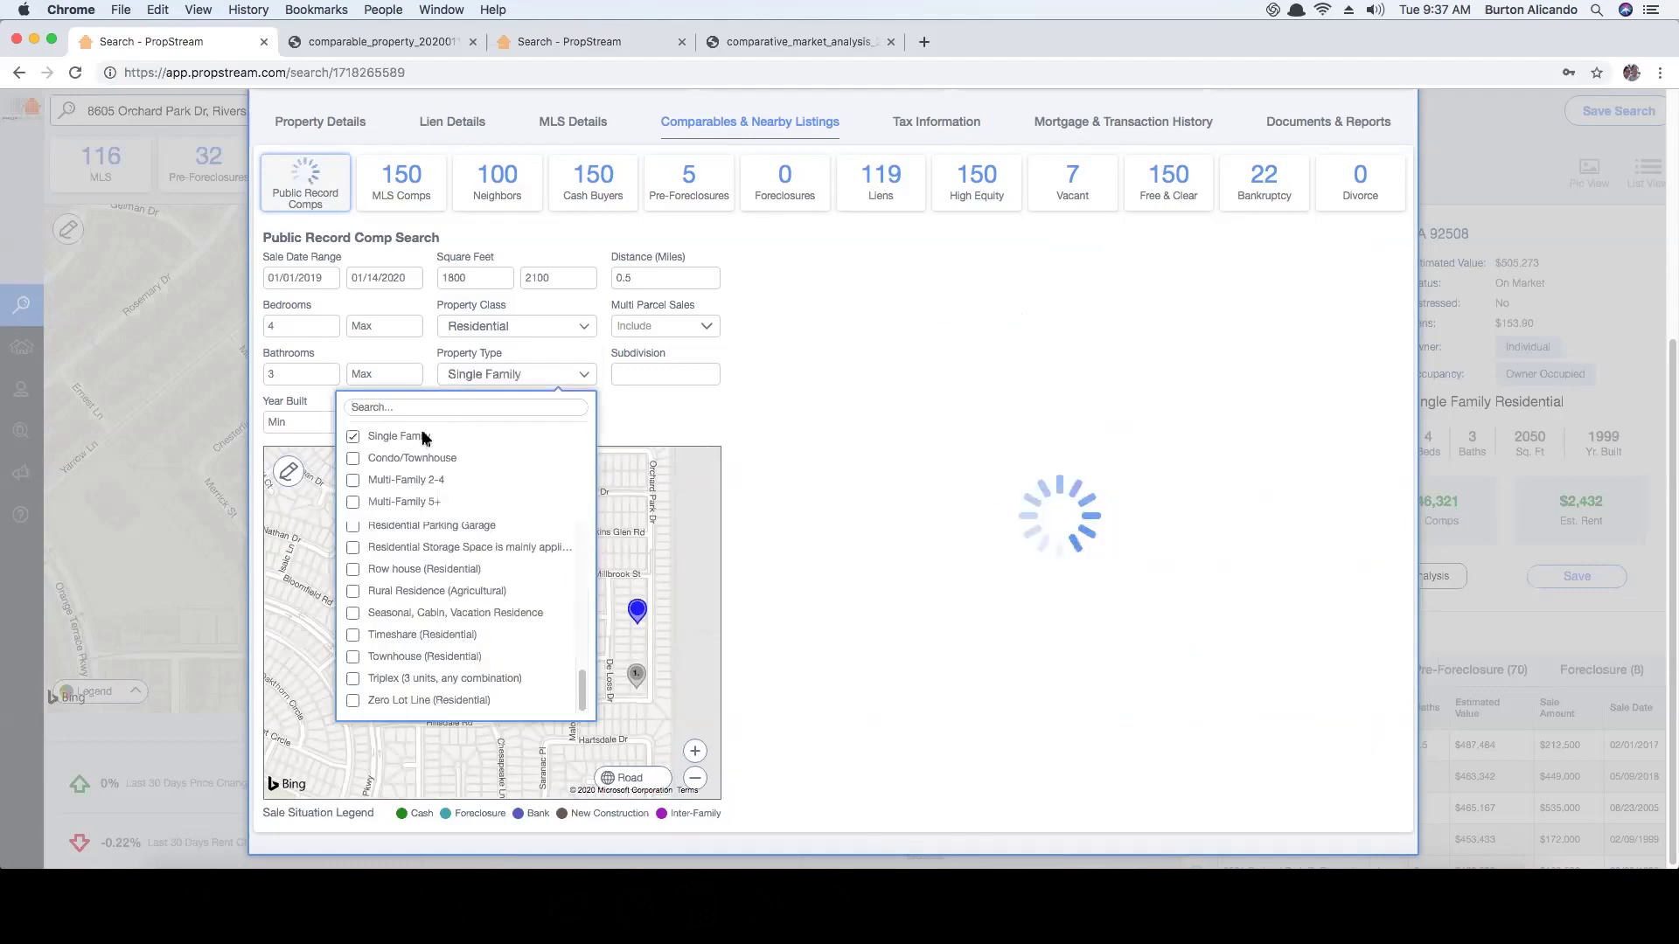
pyautogui.click(626, 407)
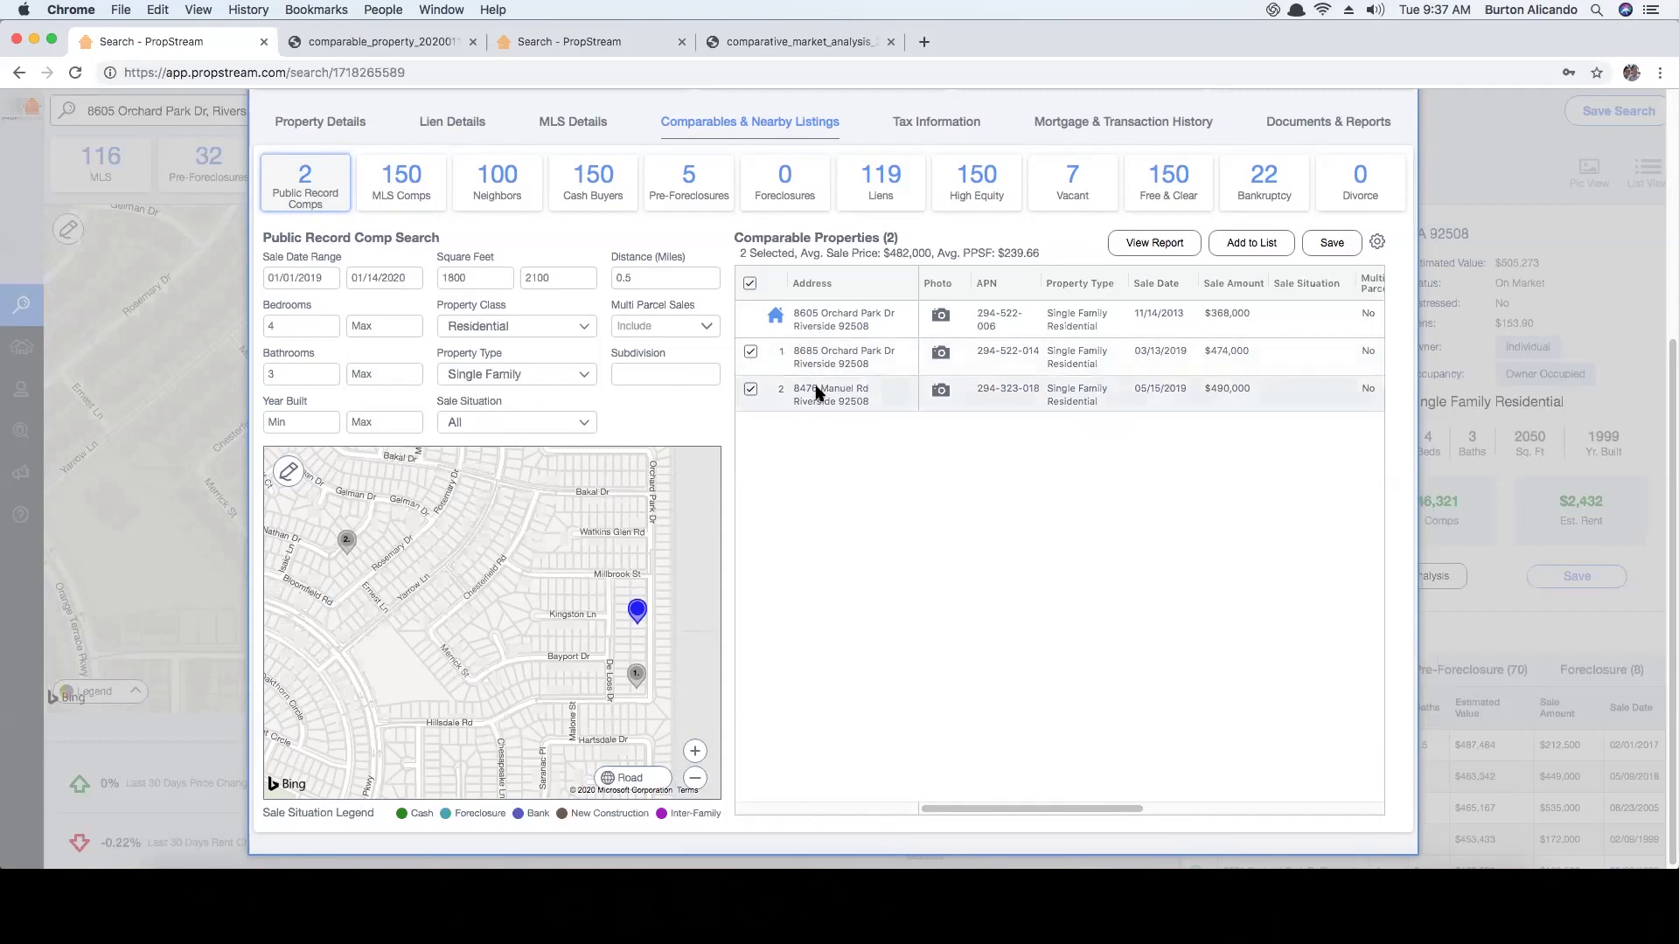
pyautogui.moveTo(741, 252); pyautogui.dragTo(1042, 253)
pyautogui.click(1053, 253)
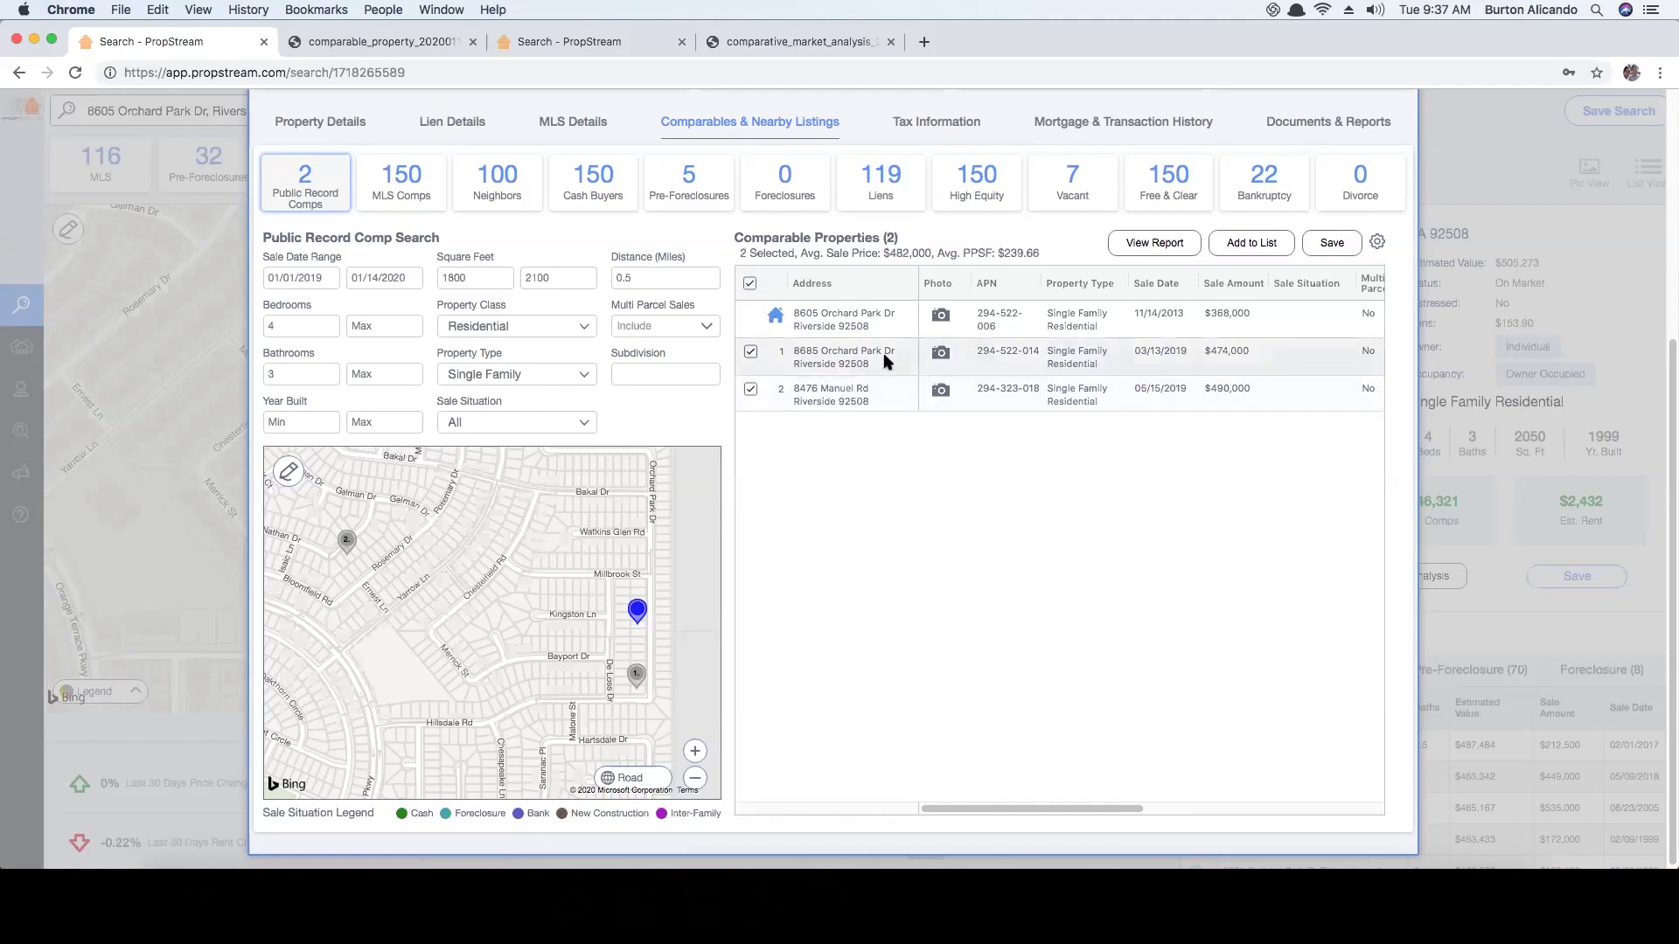
pyautogui.click(936, 354)
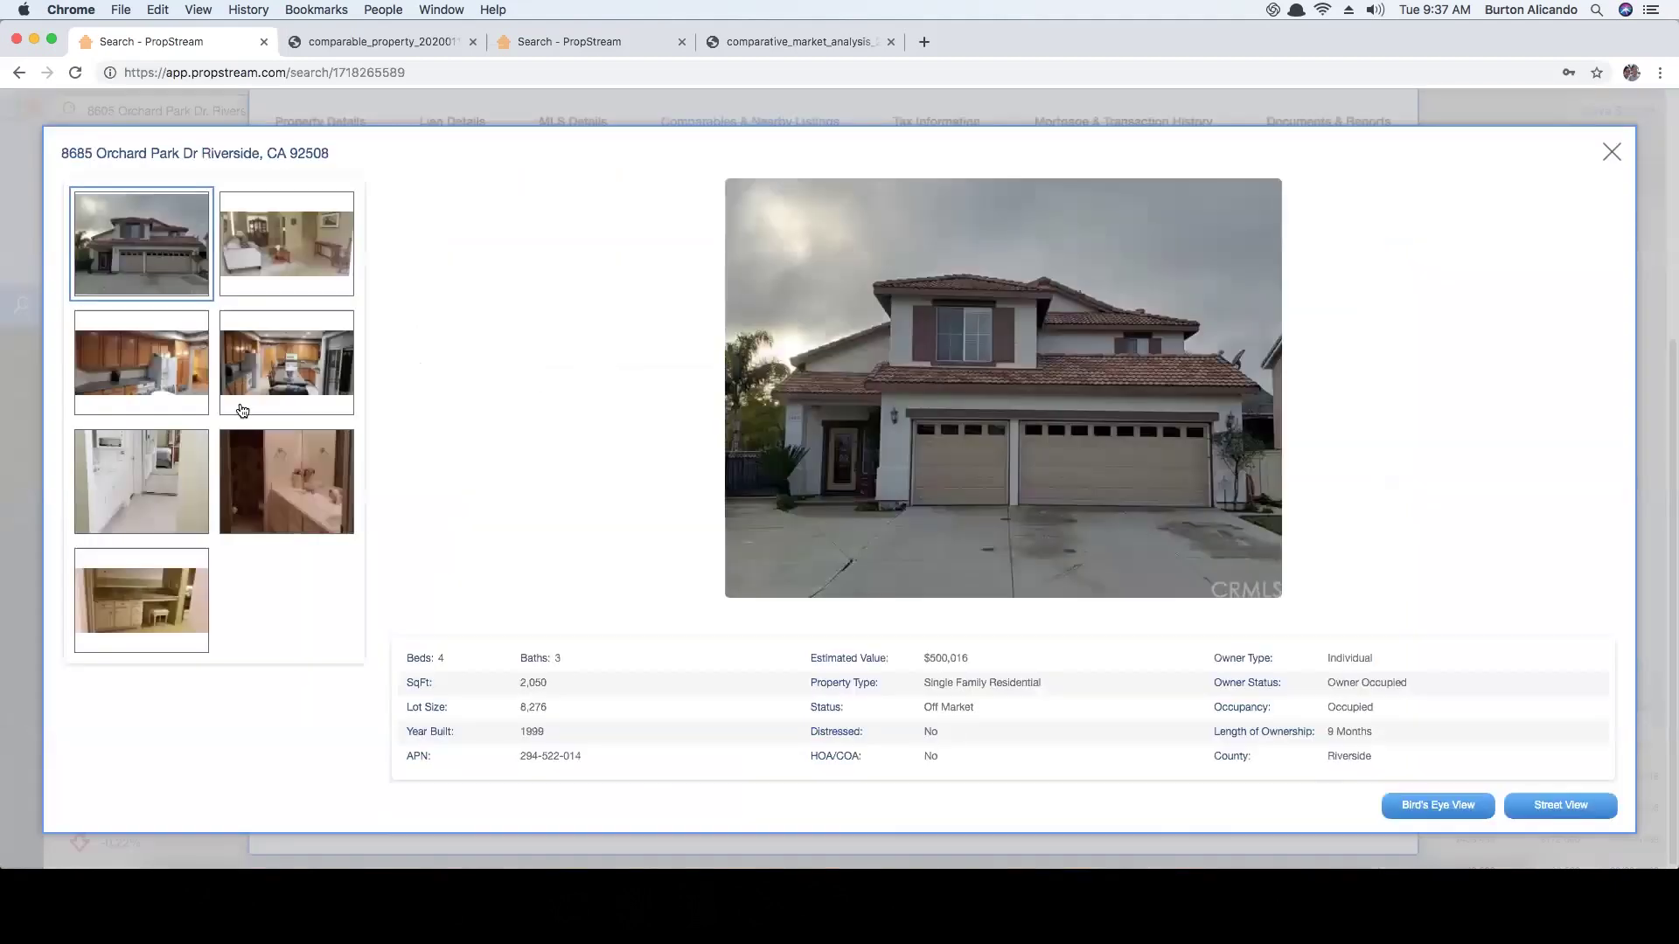
pyautogui.click(274, 365)
pyautogui.click(286, 459)
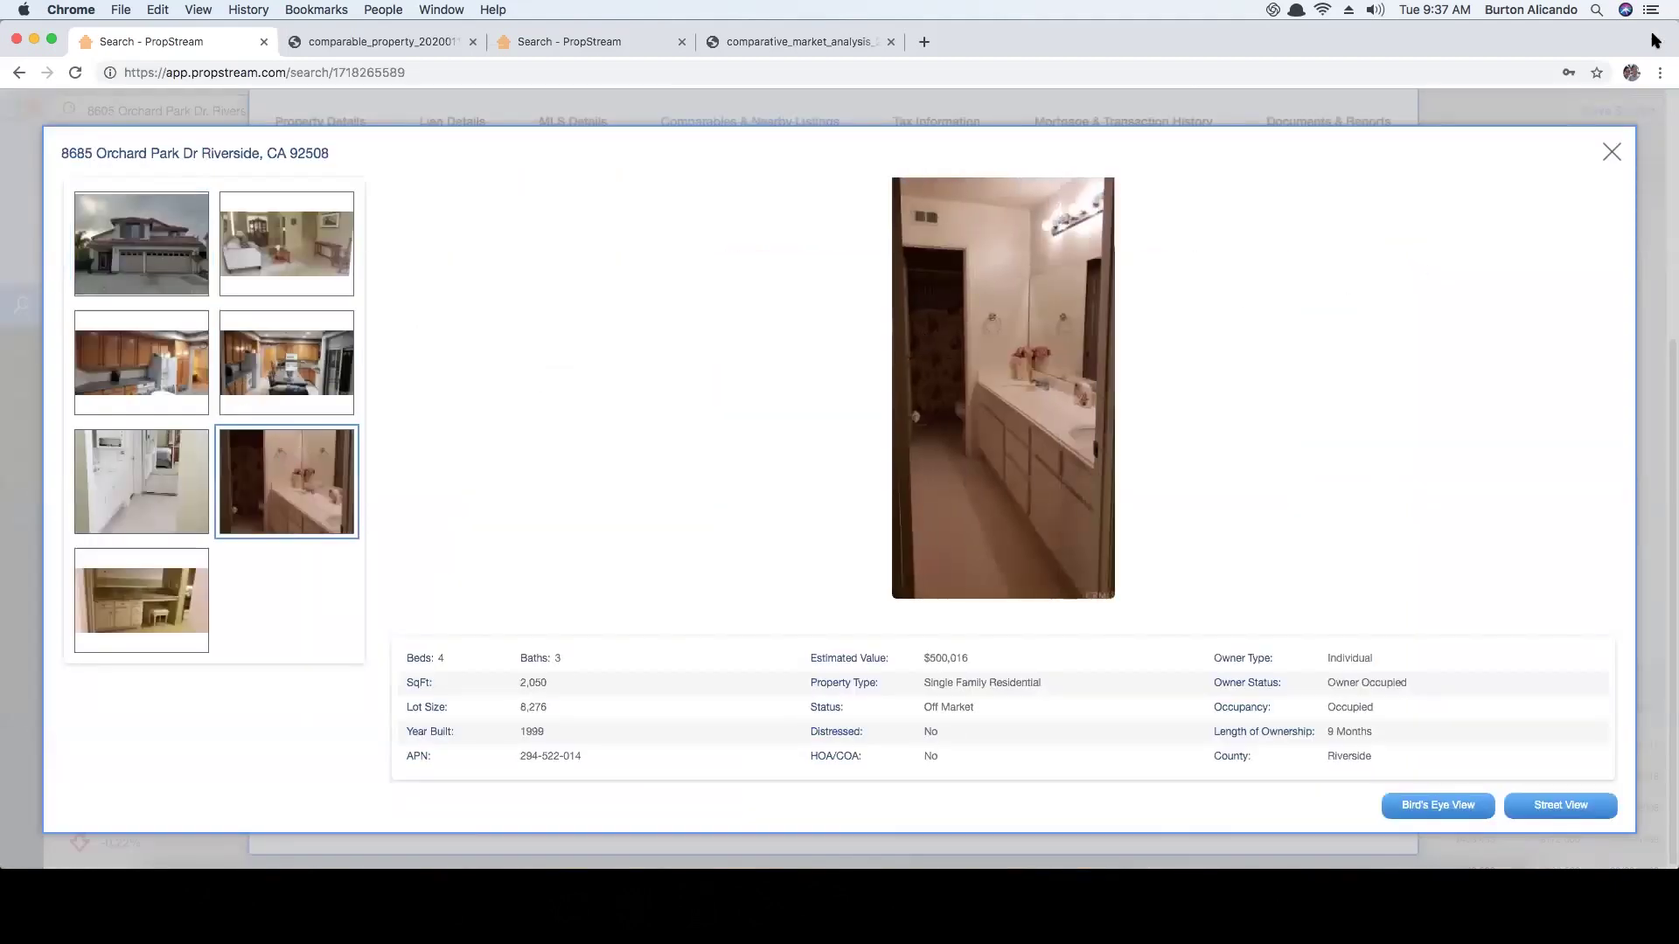
# Step: Scroll the comp table right to show Multi-Parcel, beds, baths and square footage for both comps
pyautogui.click(1611, 153)
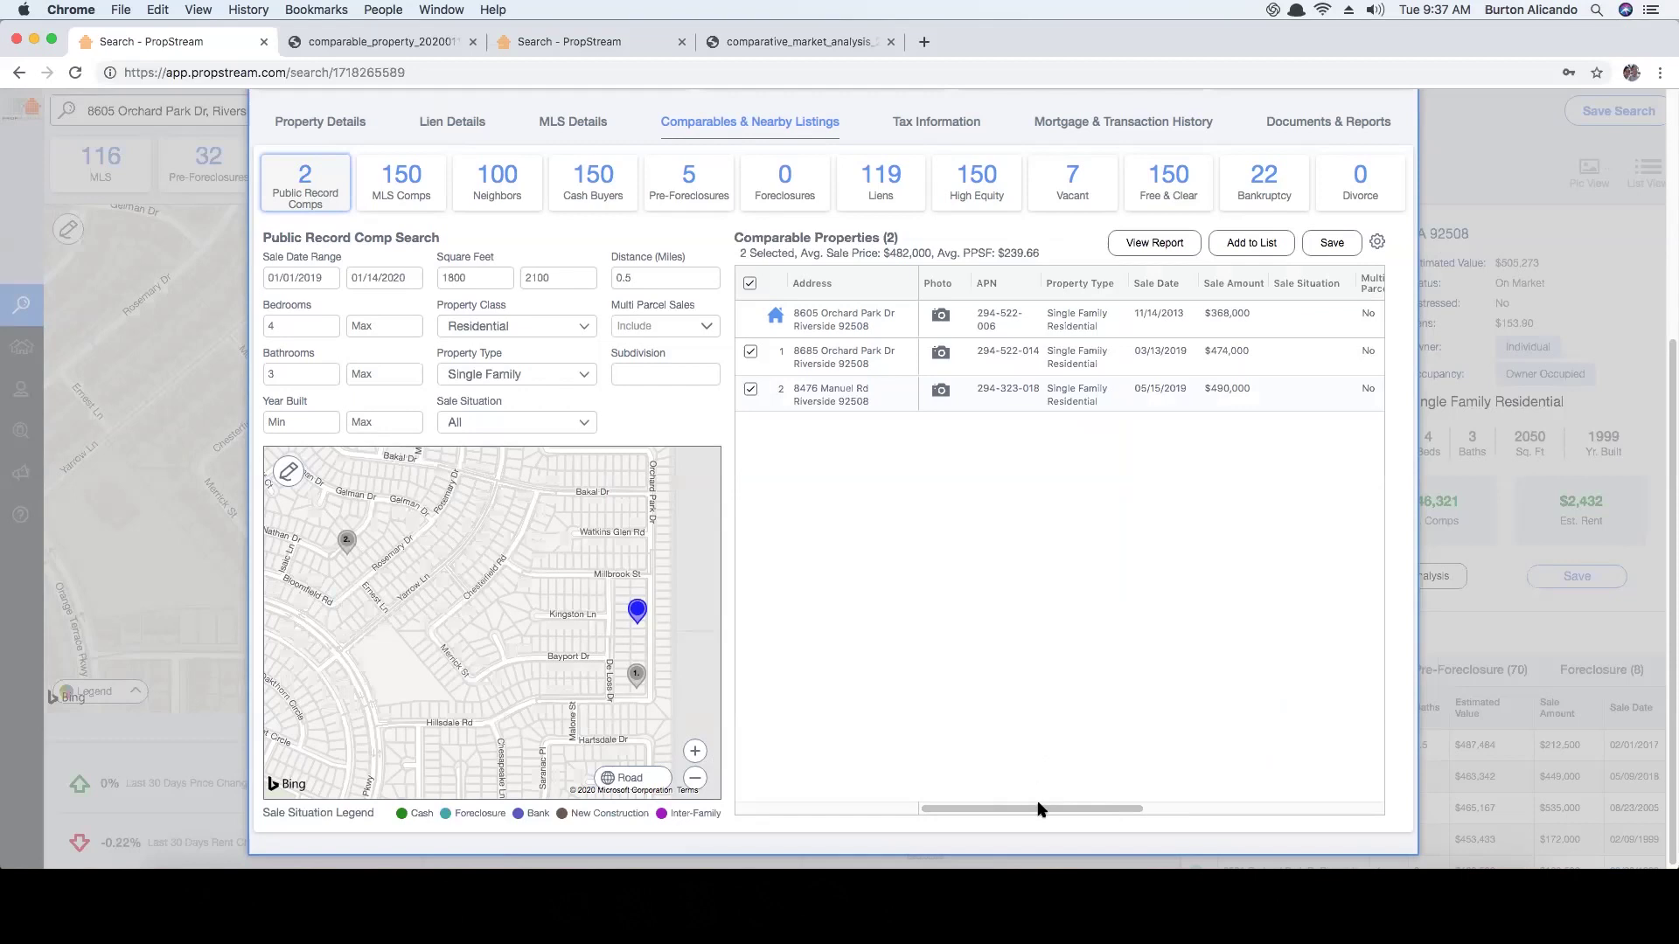
pyautogui.moveTo(1041, 809); pyautogui.dragTo(1141, 807)
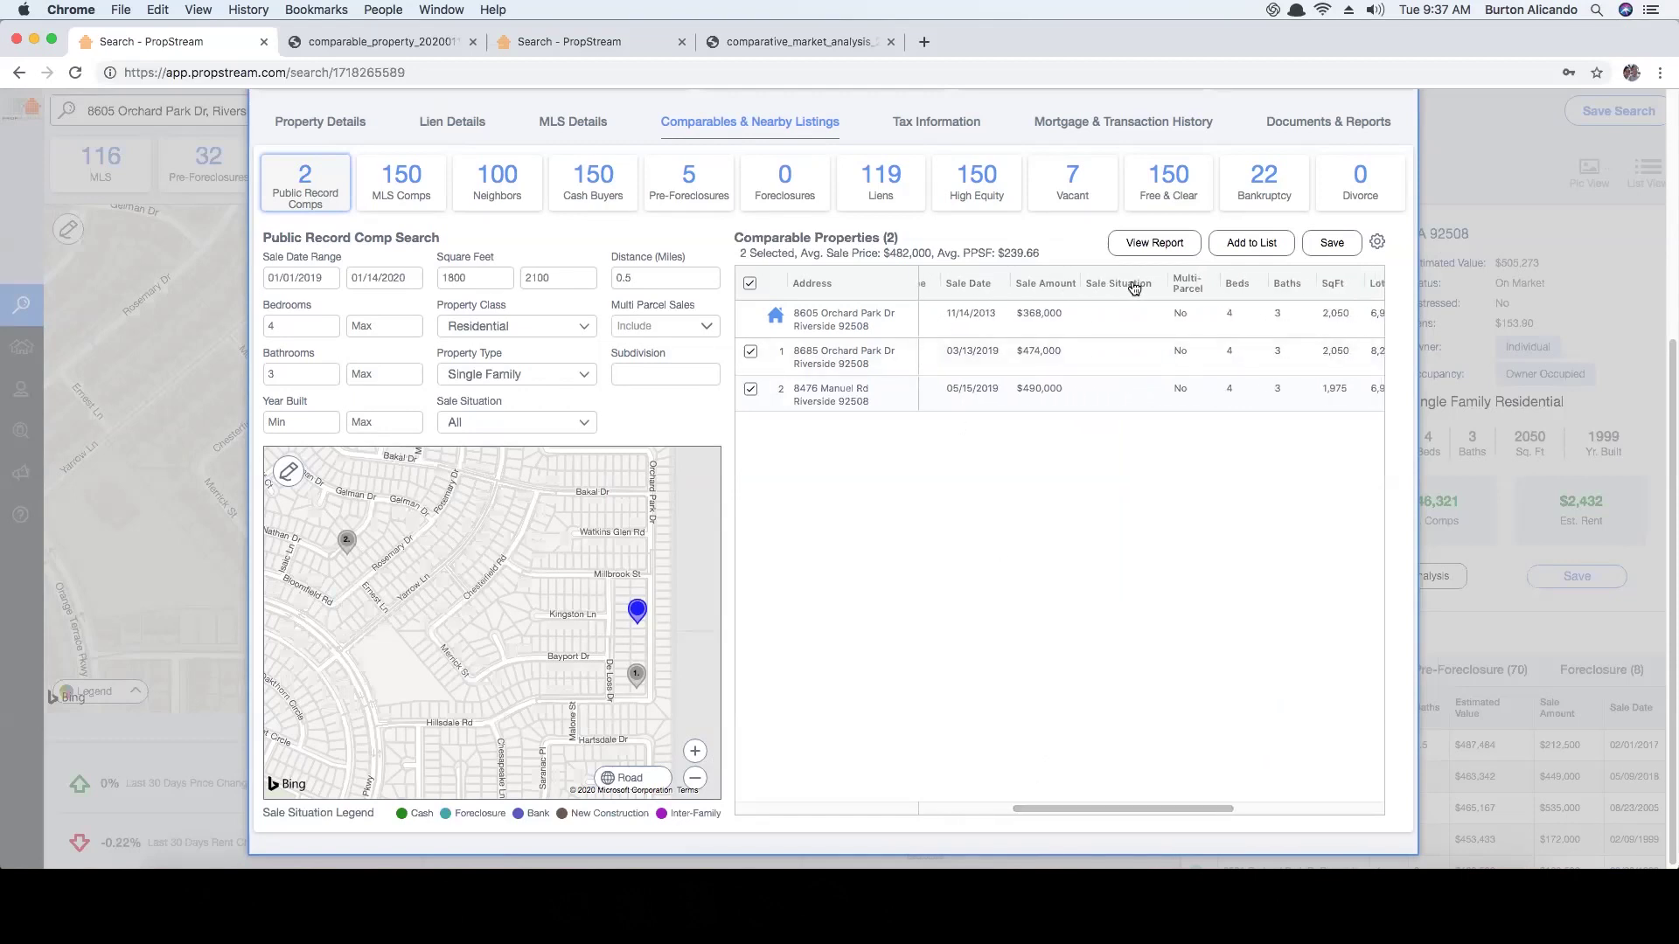
pyautogui.moveTo(1188, 285); pyautogui.dragTo(1151, 290)
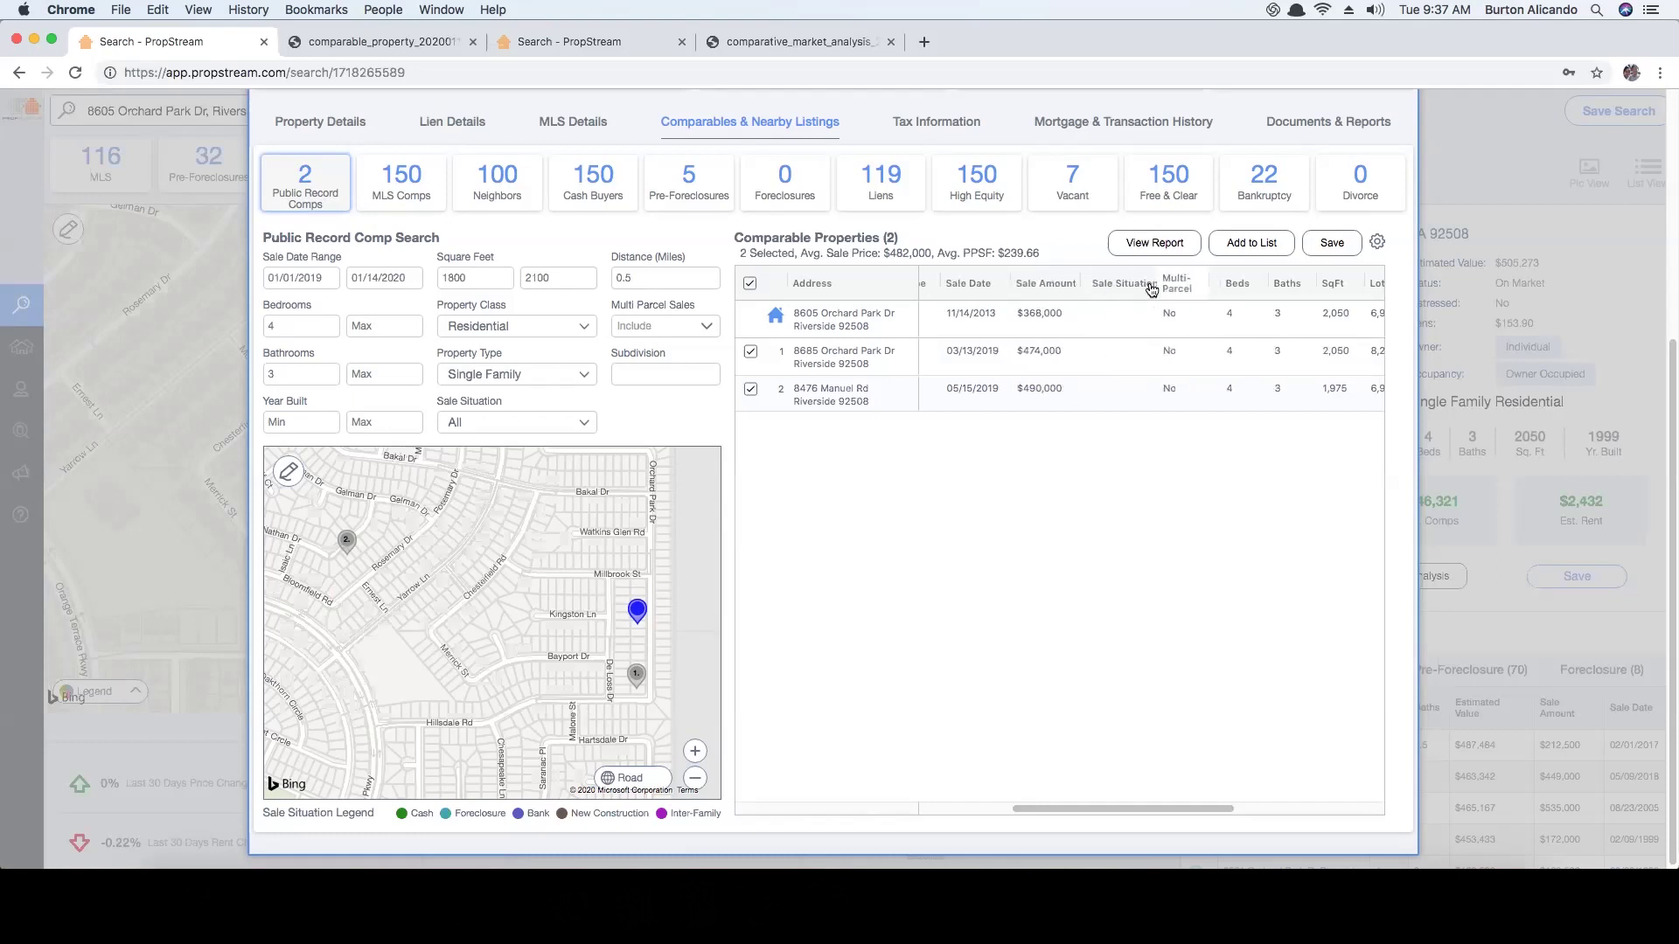
pyautogui.click(1377, 243)
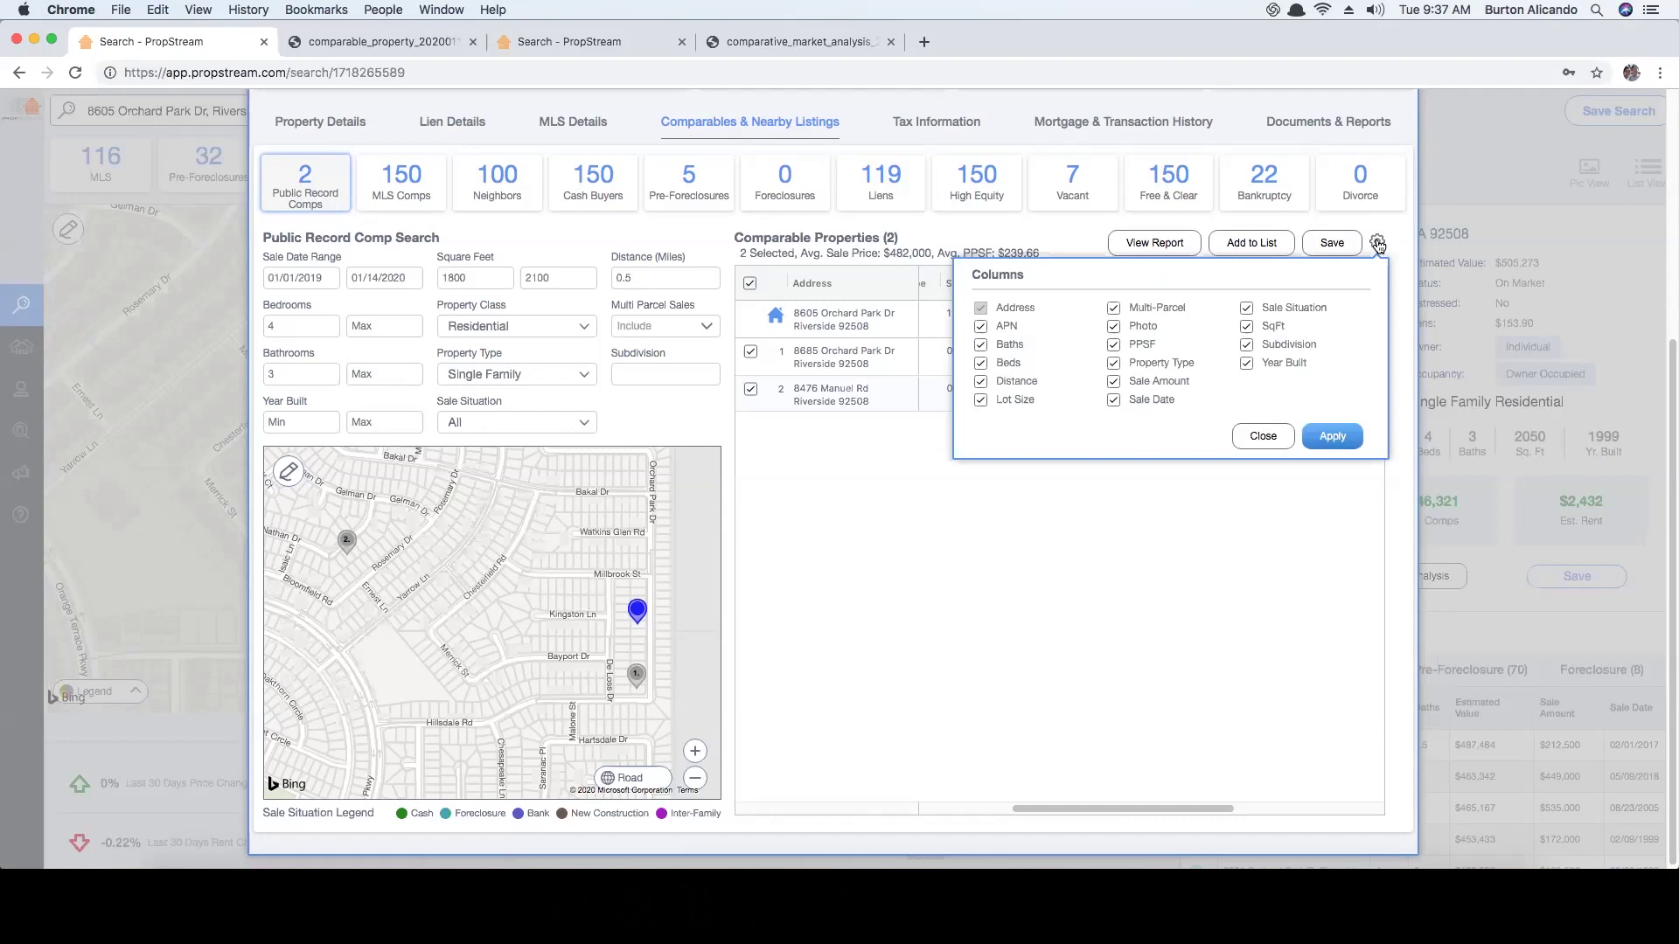
pyautogui.click(1262, 437)
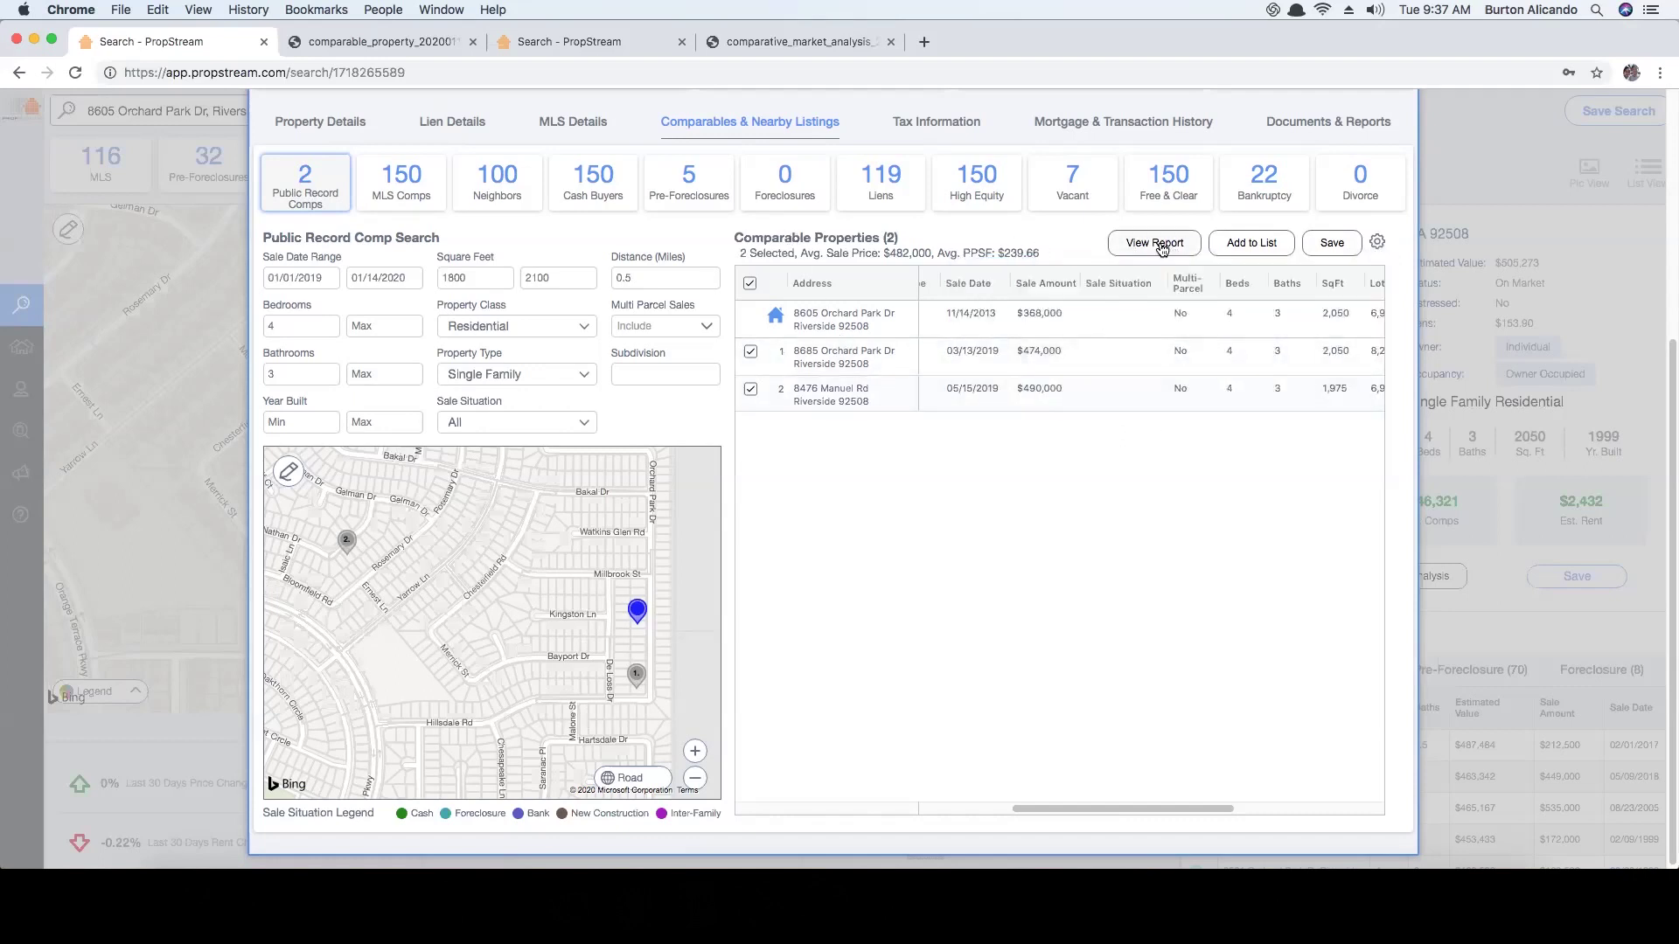
pyautogui.click(389, 42)
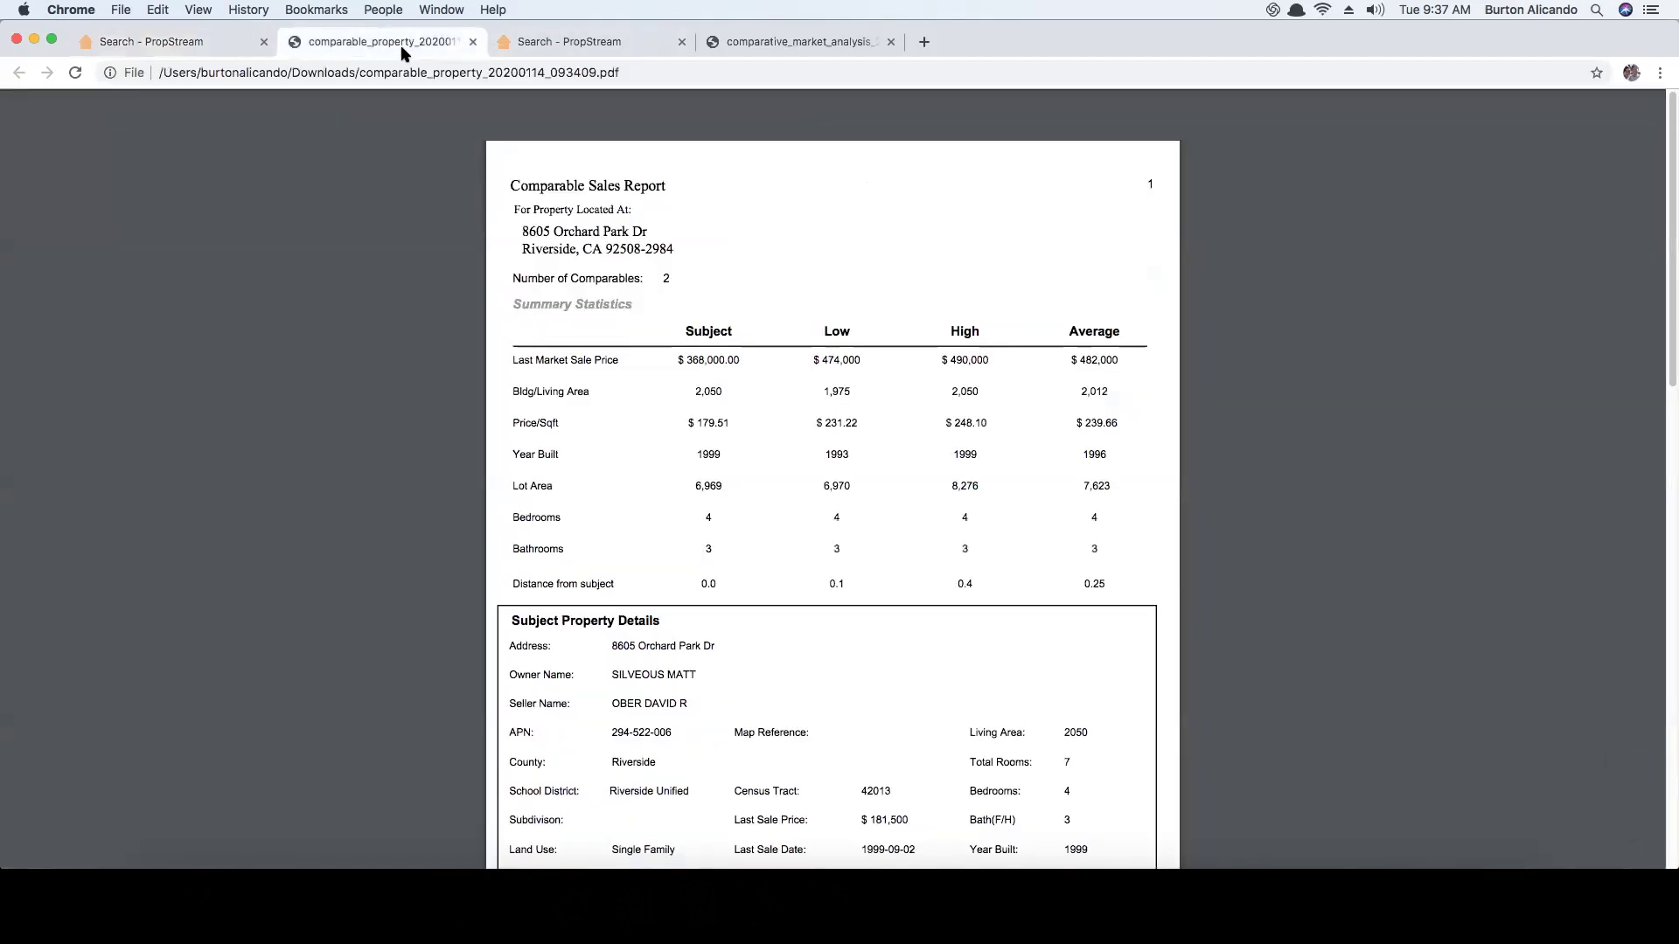
pyautogui.click(192, 42)
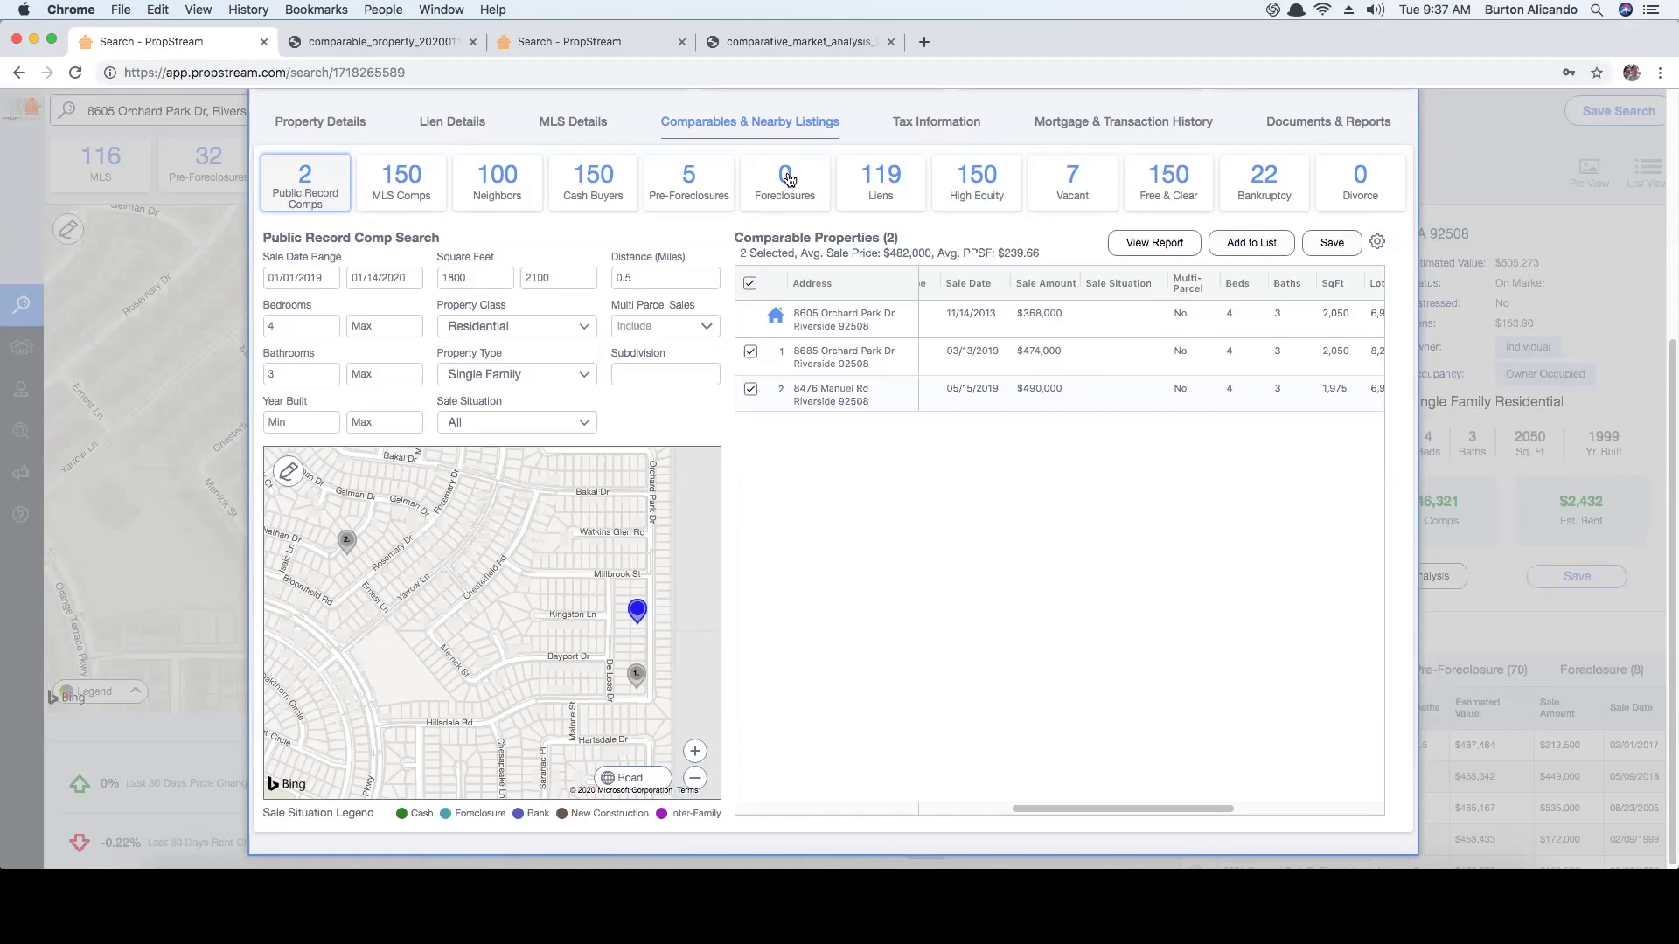
# Step: Switch to the MLS comps and try the Sold and Active status filters before clearing them
pyautogui.click(420, 178)
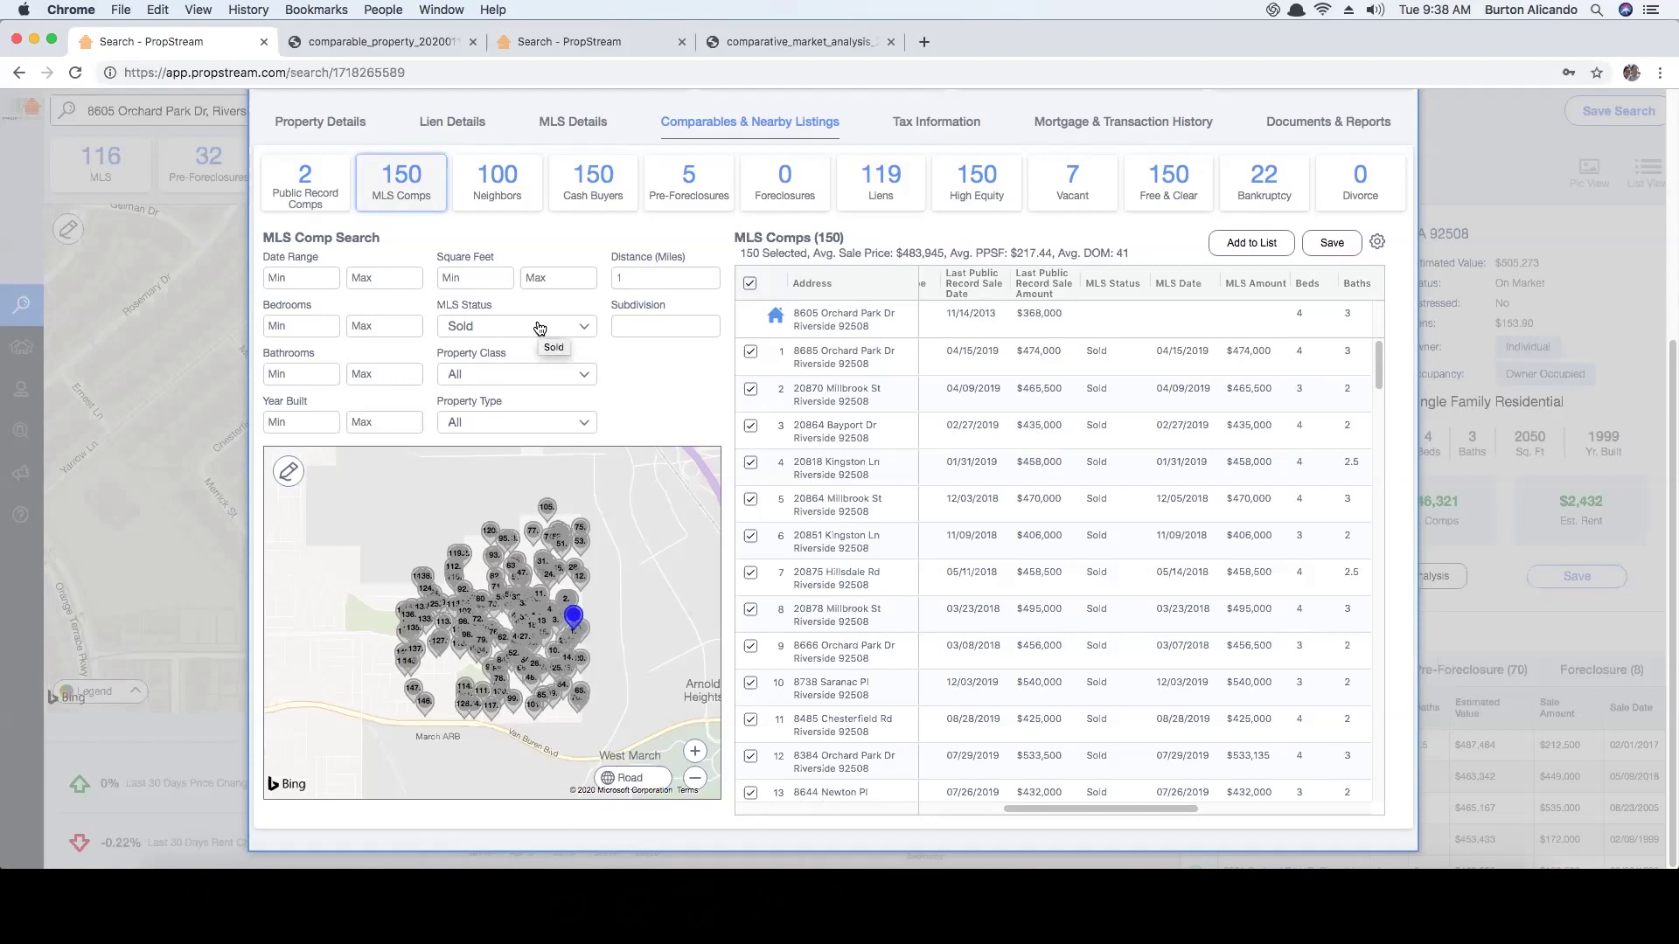
pyautogui.click(539, 328)
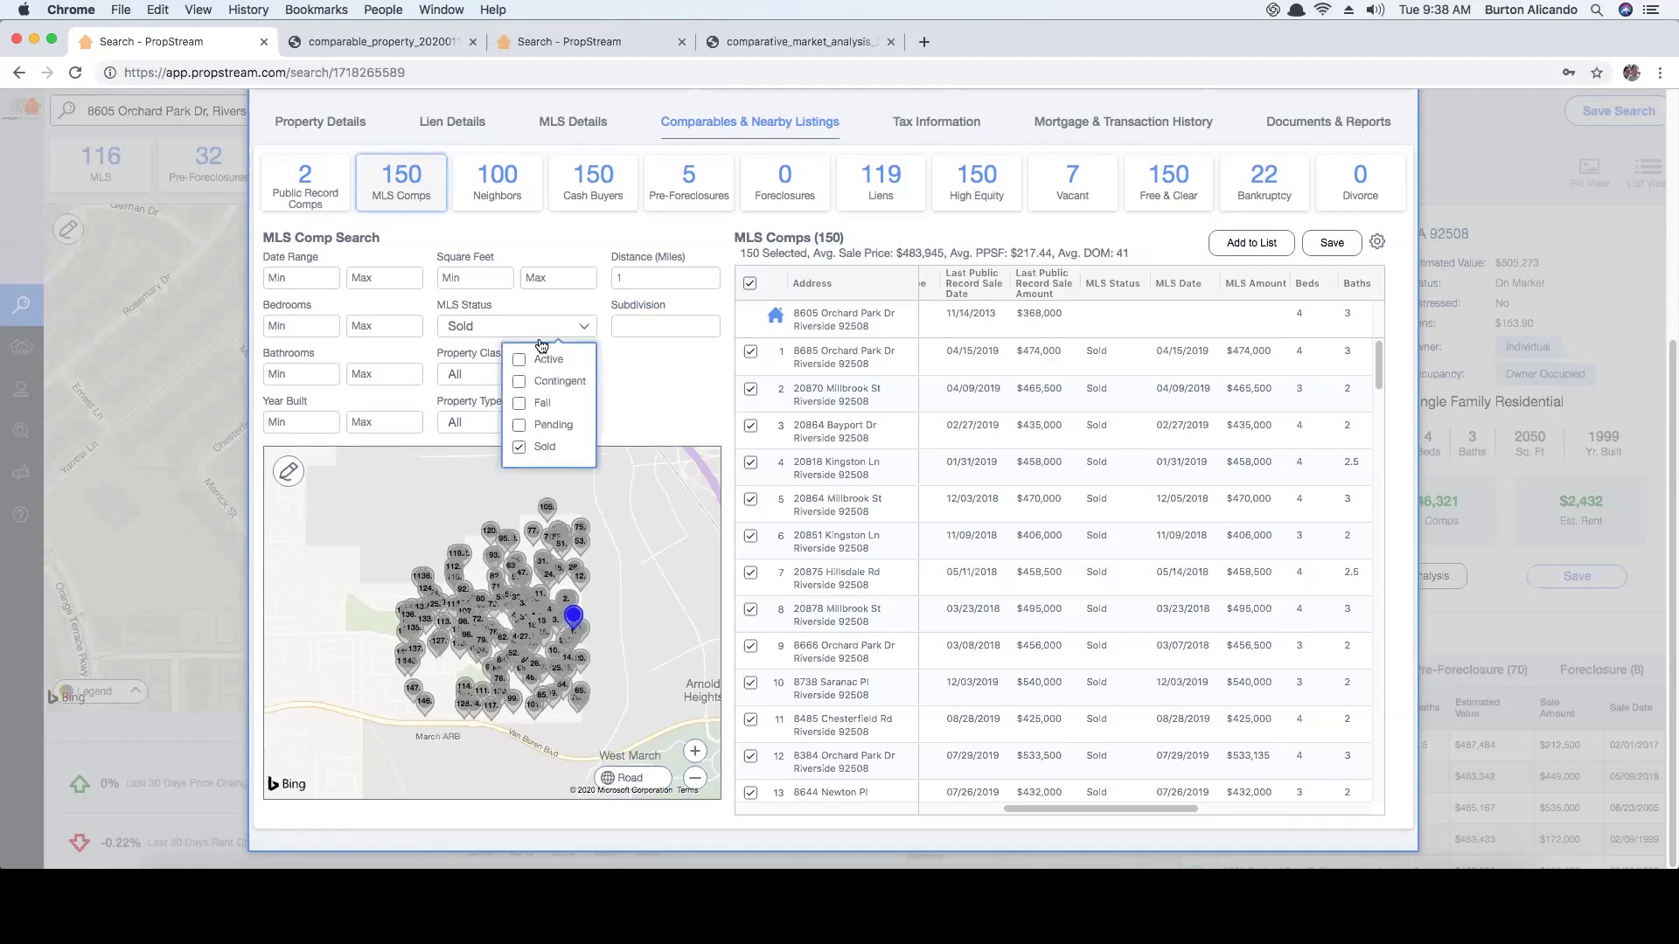
pyautogui.click(519, 446)
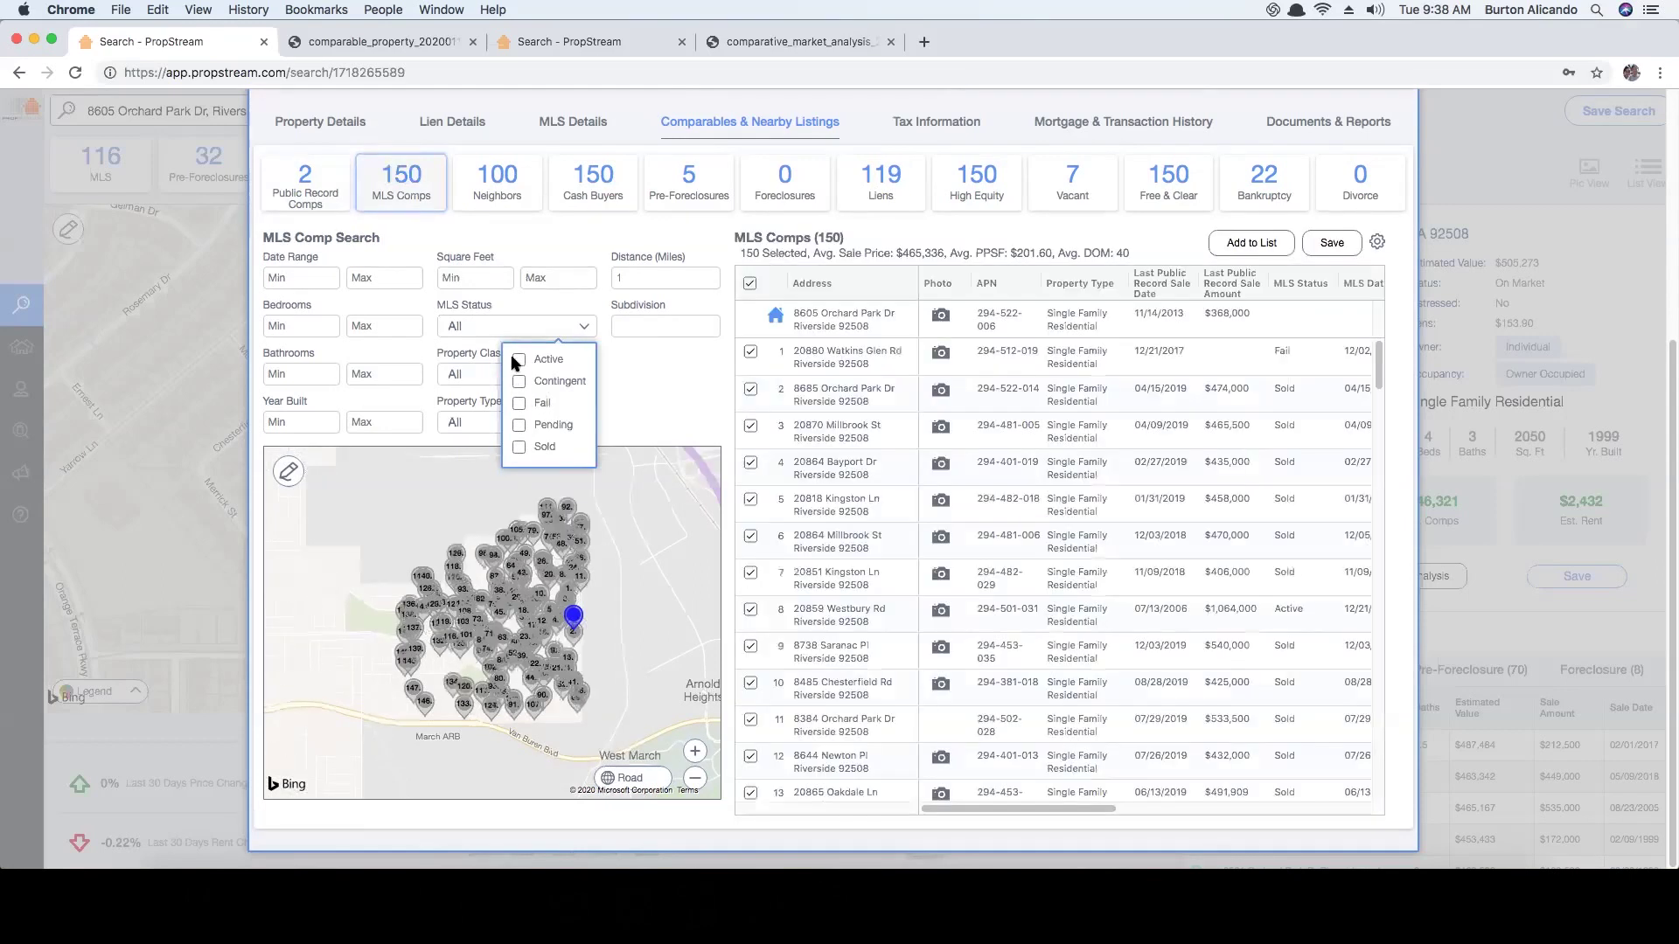
pyautogui.click(520, 360)
pyautogui.click(520, 359)
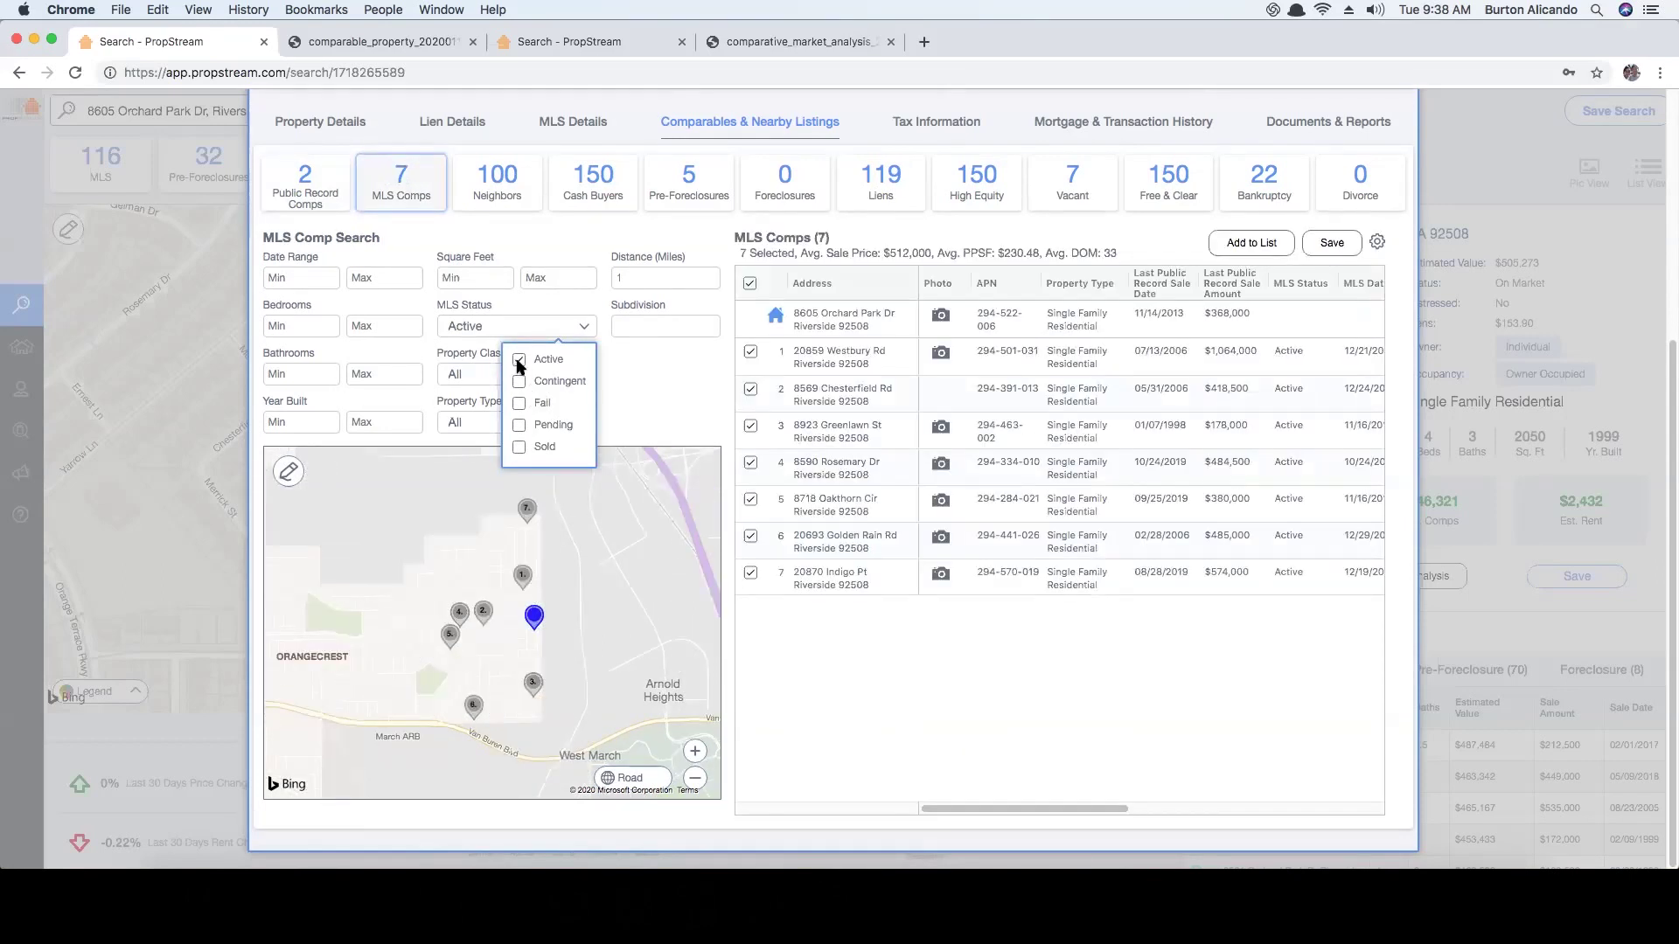
# Step: Filter MLS comps to Sold homes with 4+ beds and 3+ baths, leaving 60 comps
pyautogui.click(324, 327)
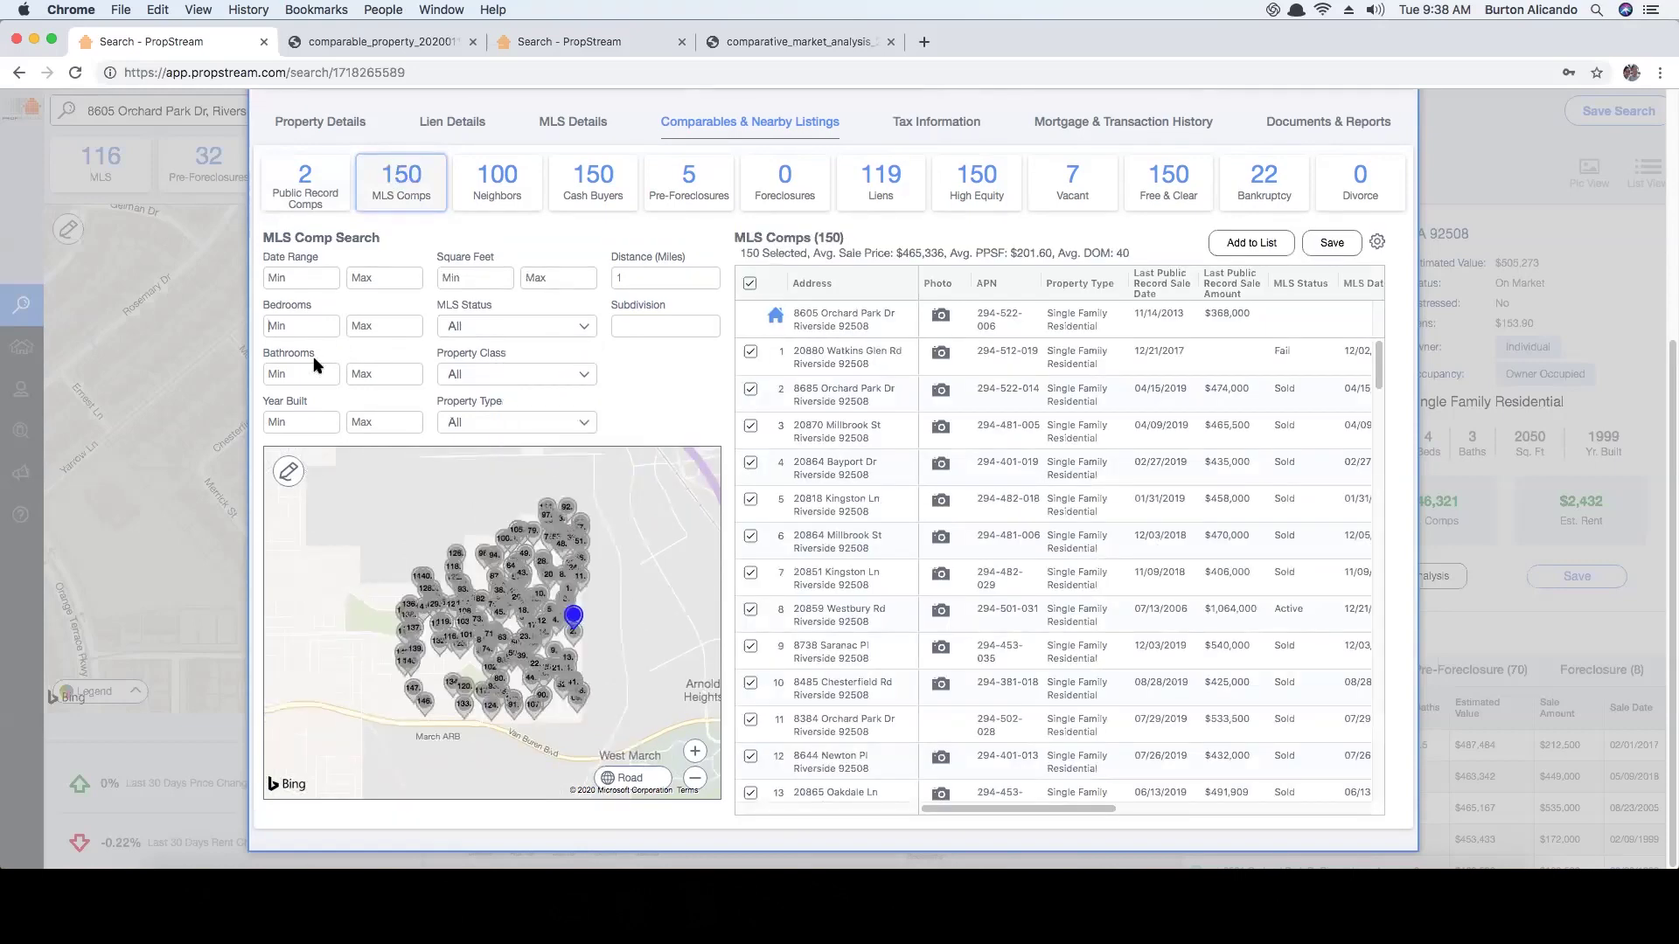
pyautogui.write('4')
pyautogui.click(313, 375)
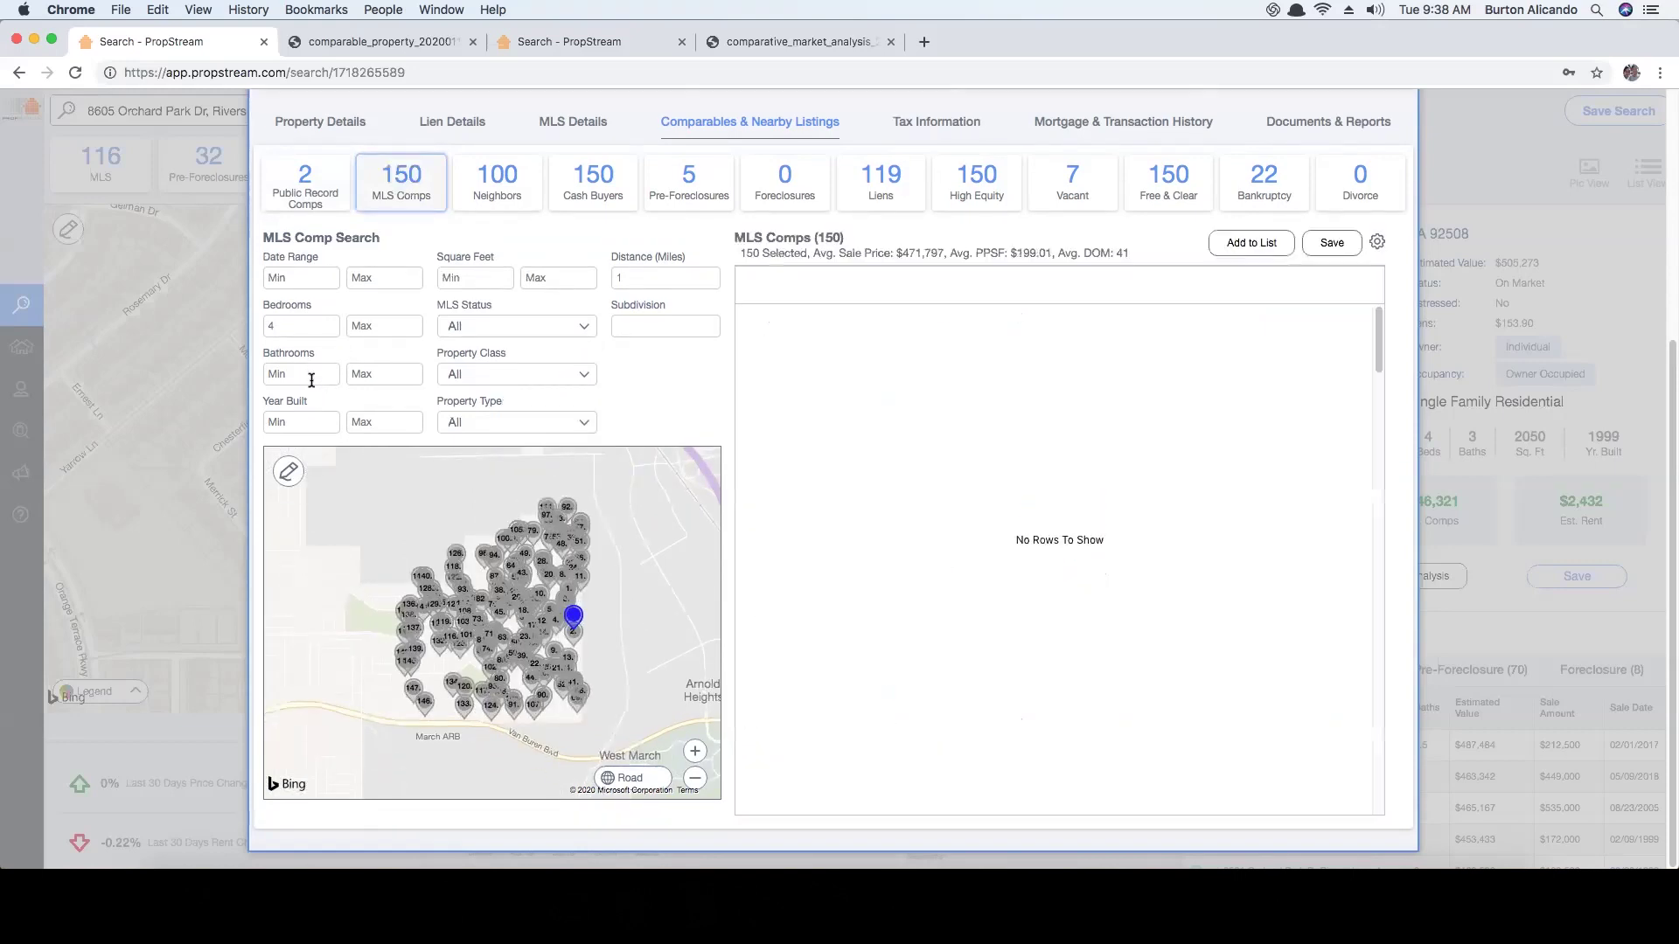
pyautogui.write('3')
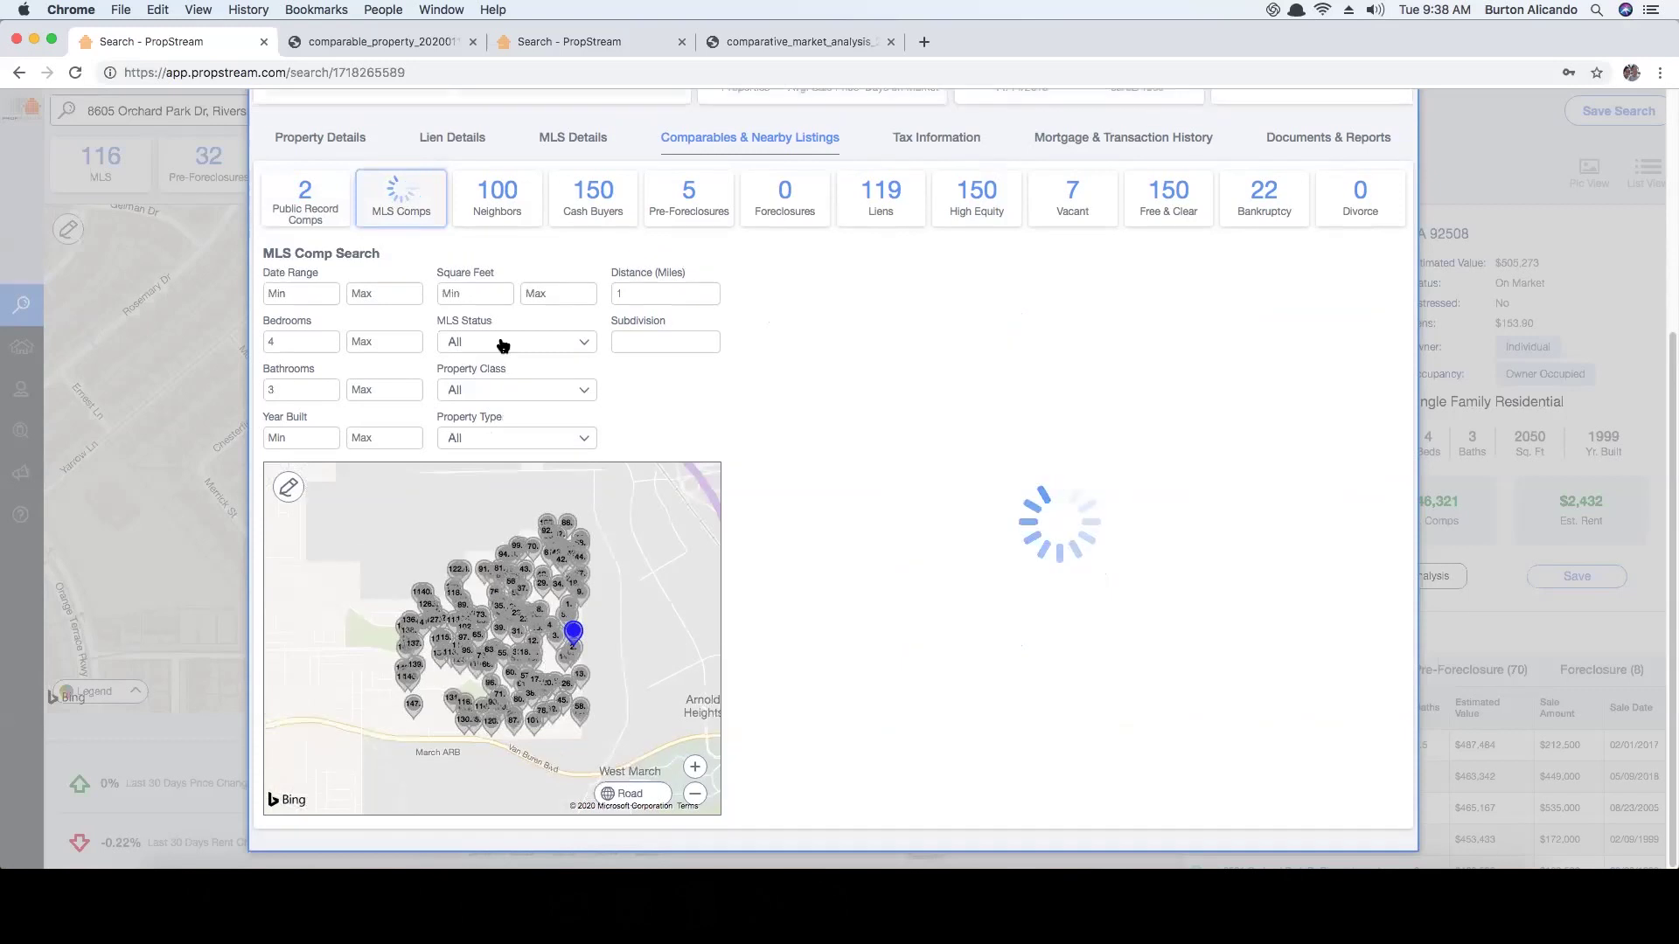
pyautogui.click(498, 332)
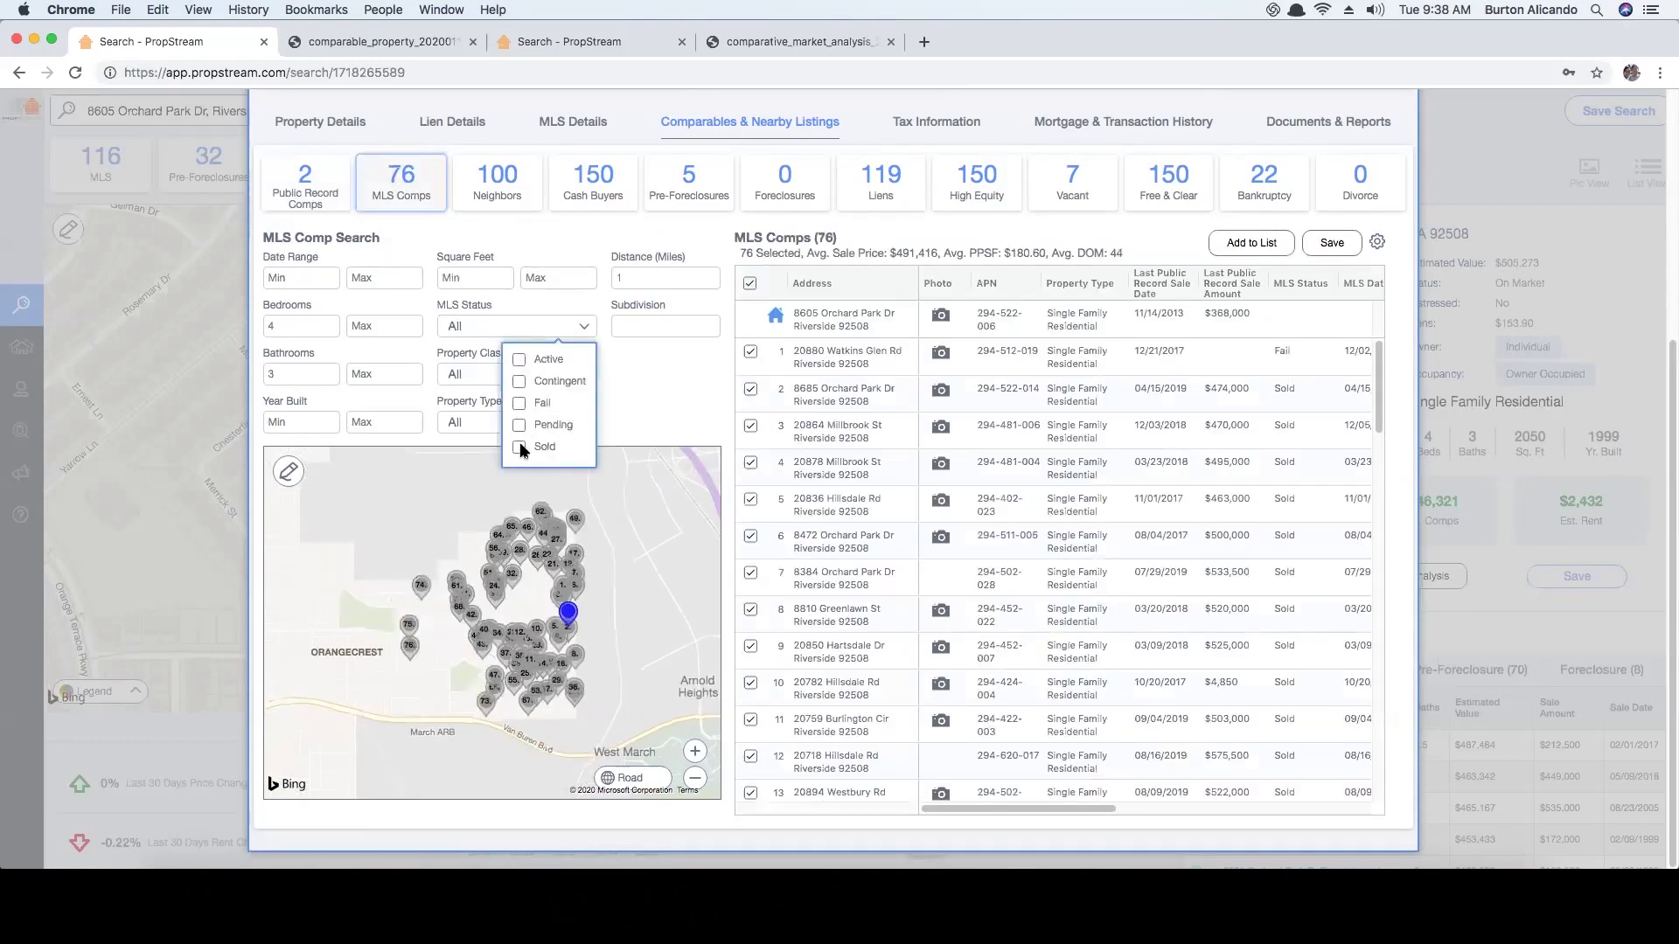
pyautogui.click(522, 447)
pyautogui.moveTo(741, 254); pyautogui.dragTo(1127, 248)
pyautogui.click(1130, 245)
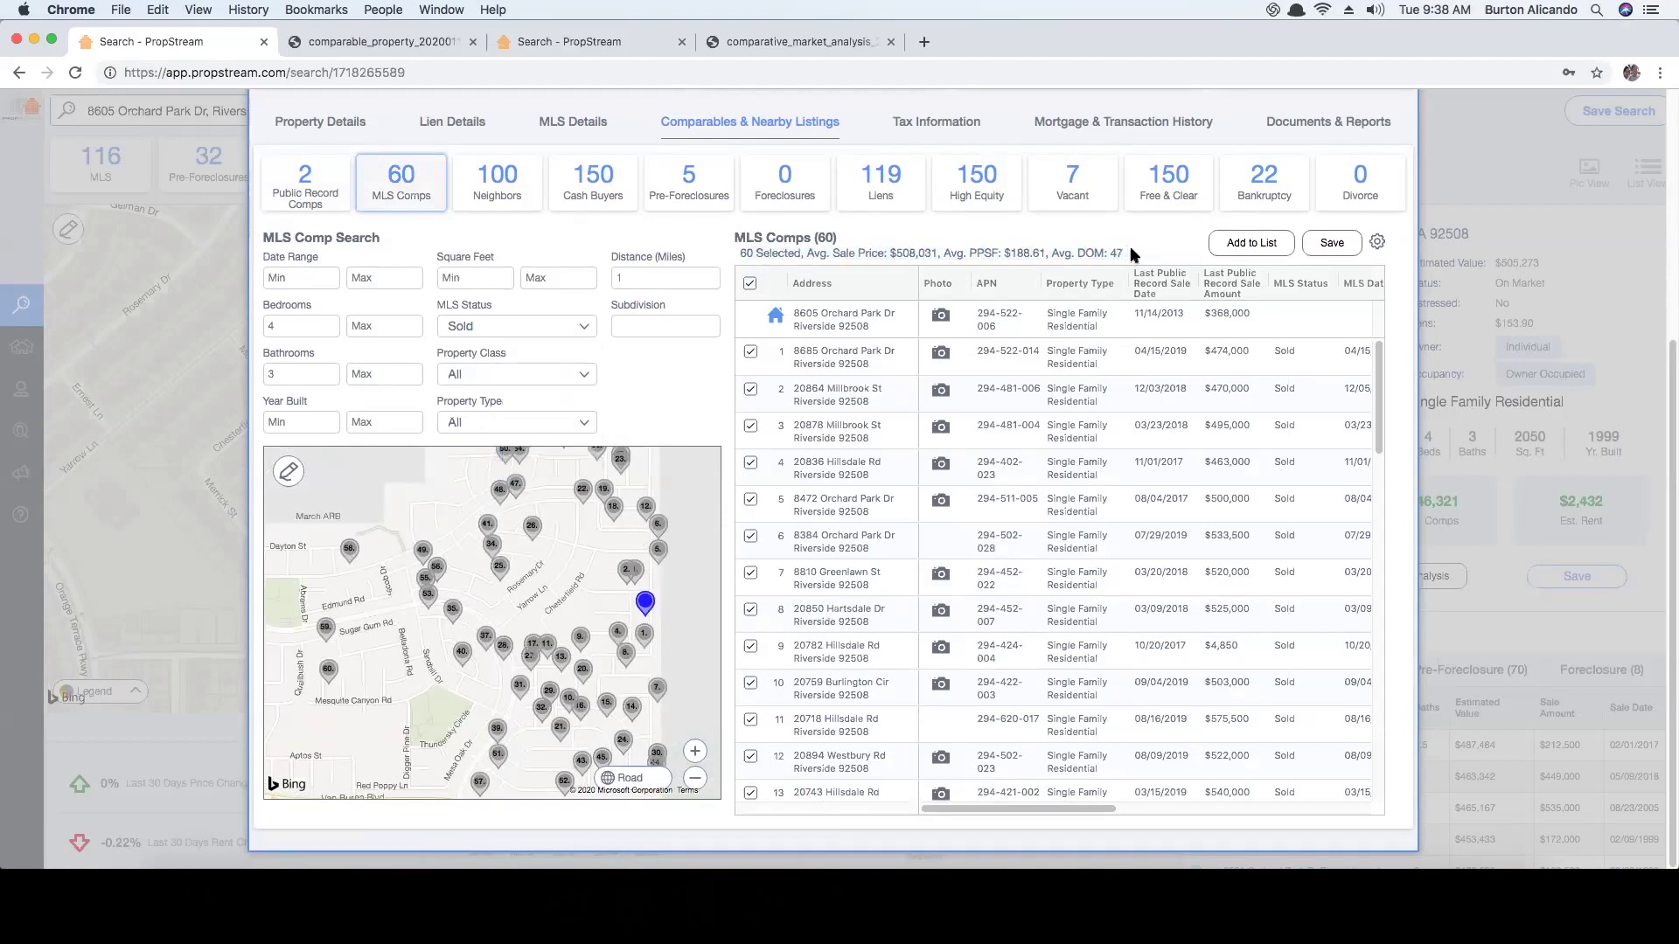
pyautogui.click(941, 354)
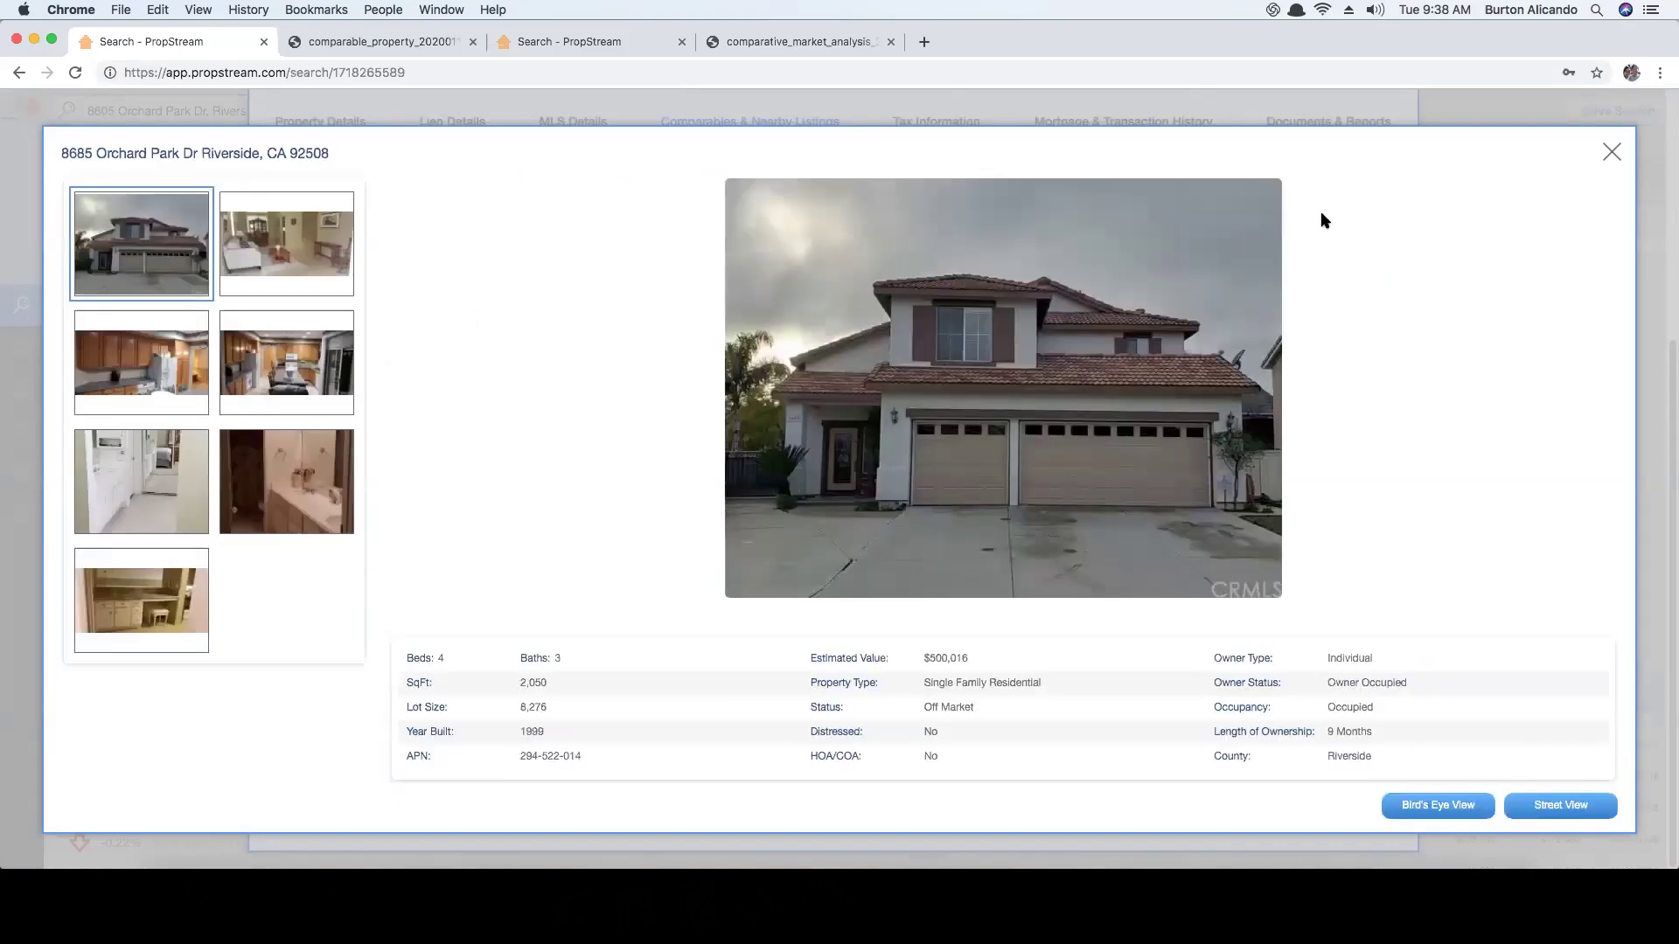
pyautogui.click(1611, 153)
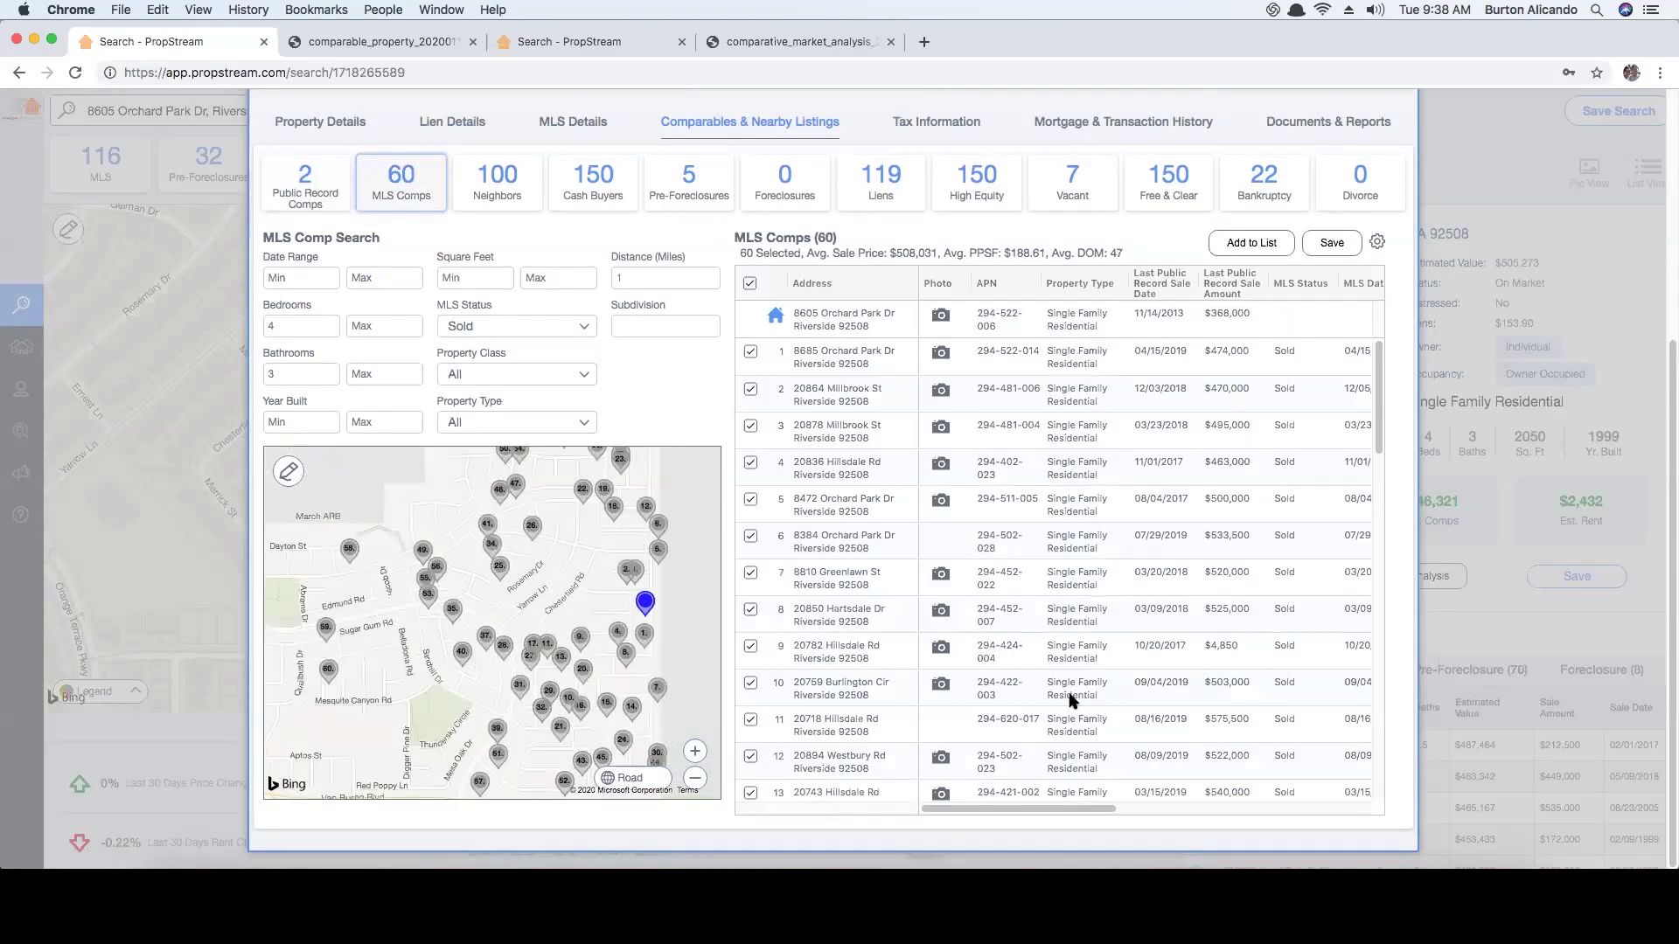
pyautogui.moveTo(1058, 809); pyautogui.dragTo(1181, 814)
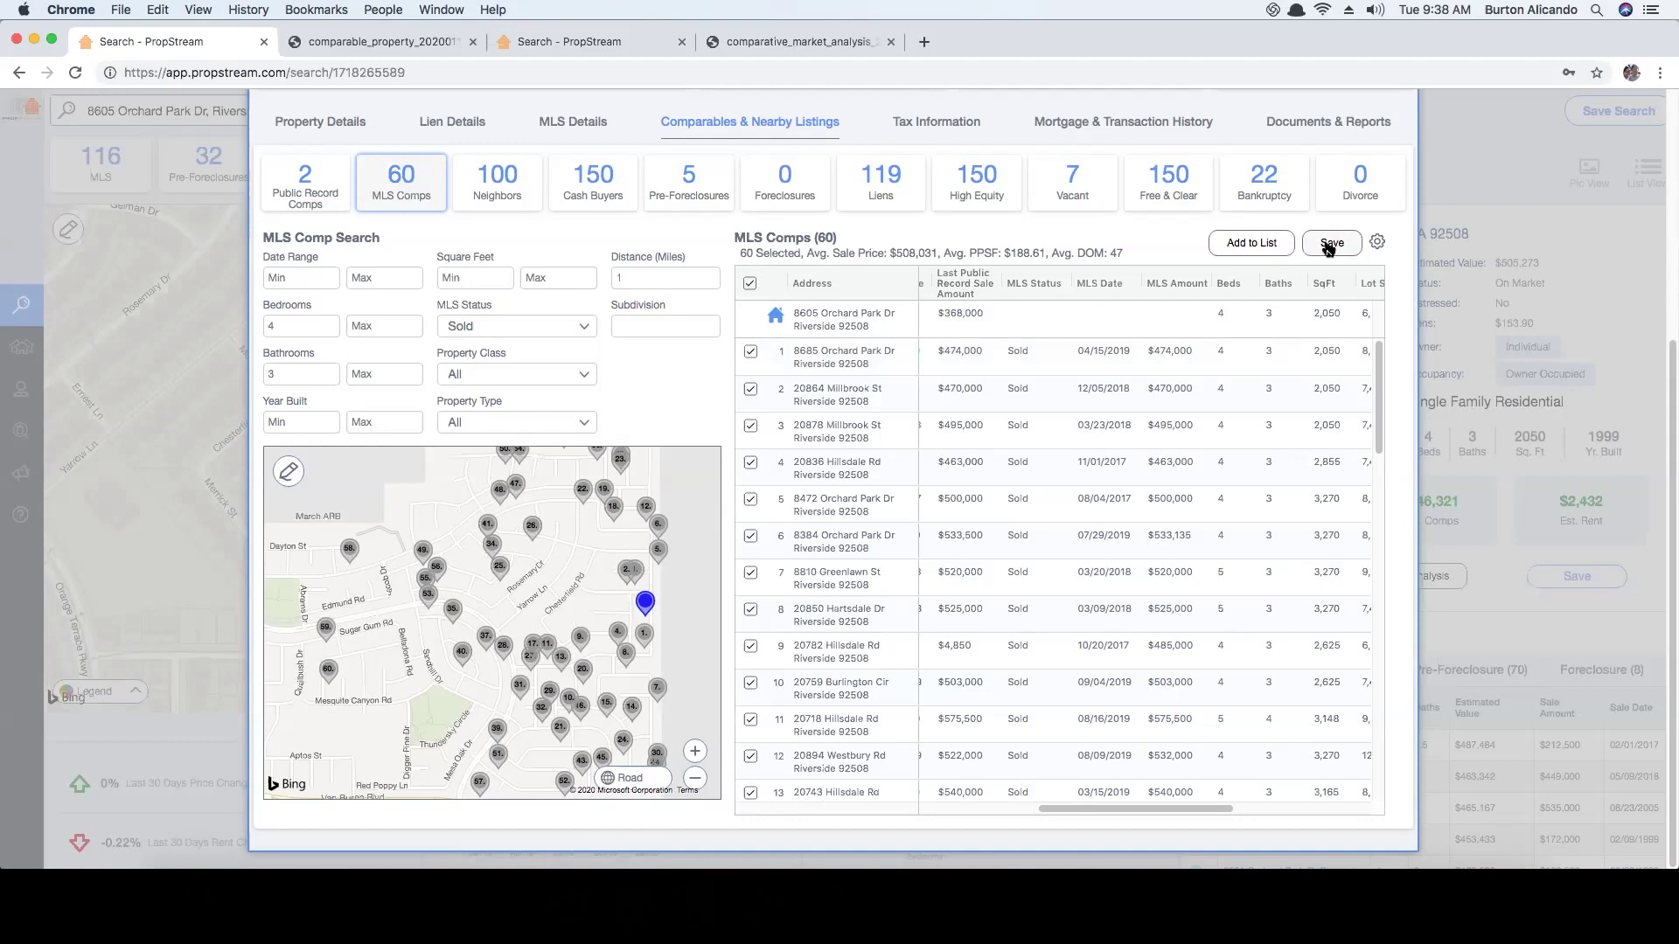
pyautogui.click(1074, 355)
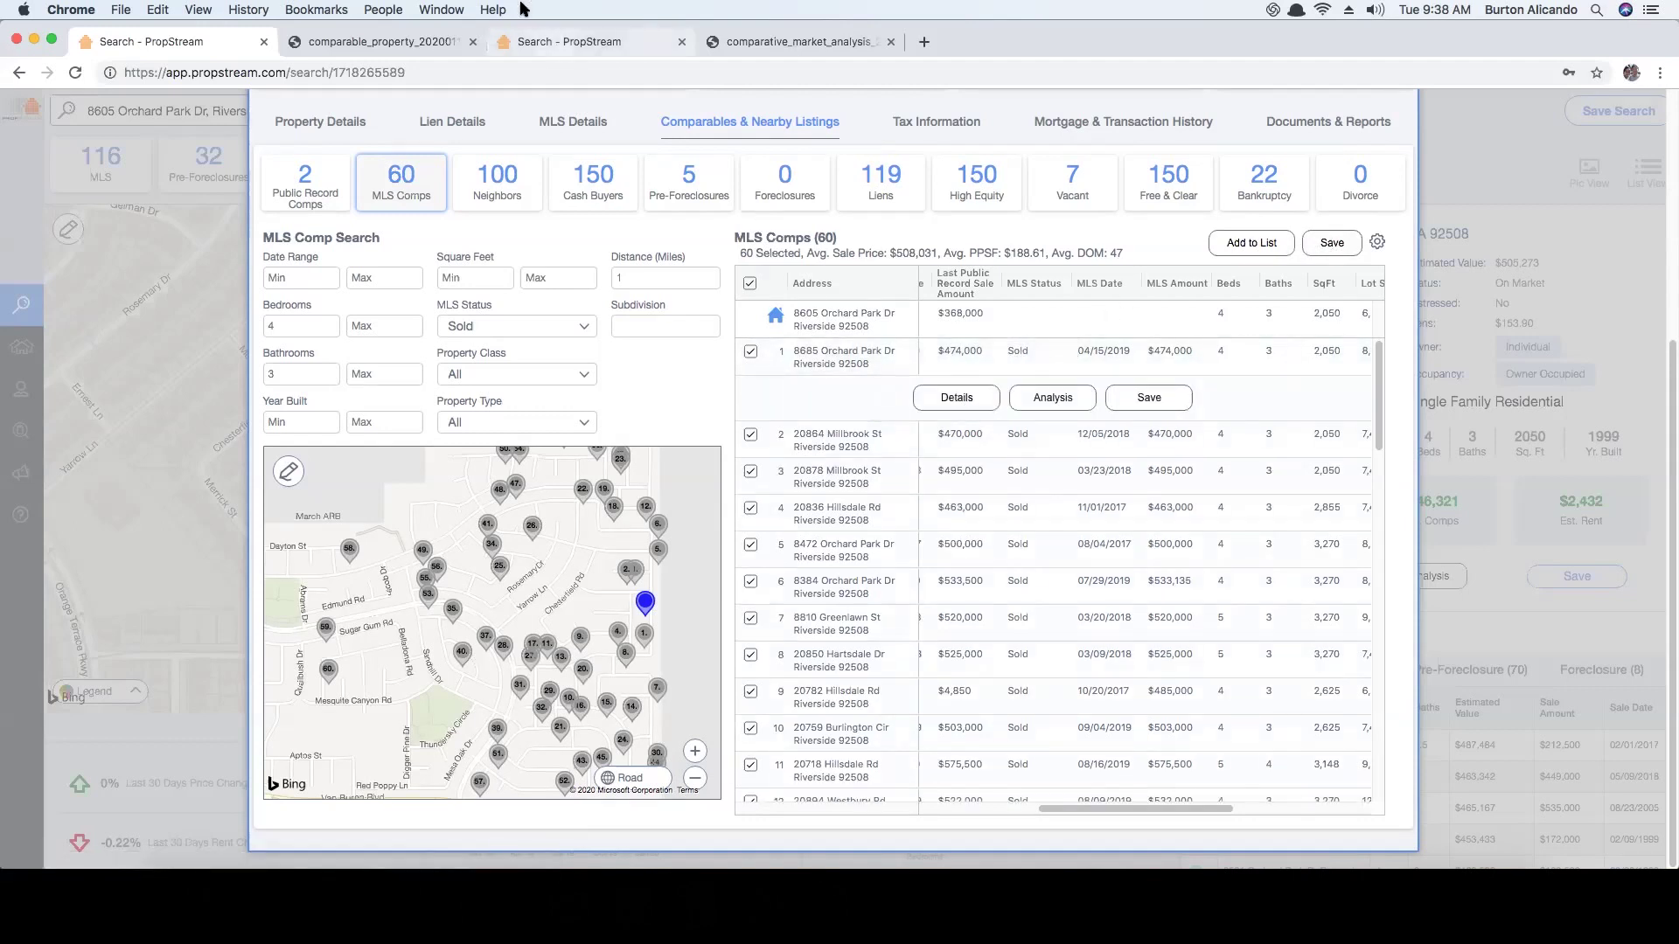
pyautogui.click(535, 41)
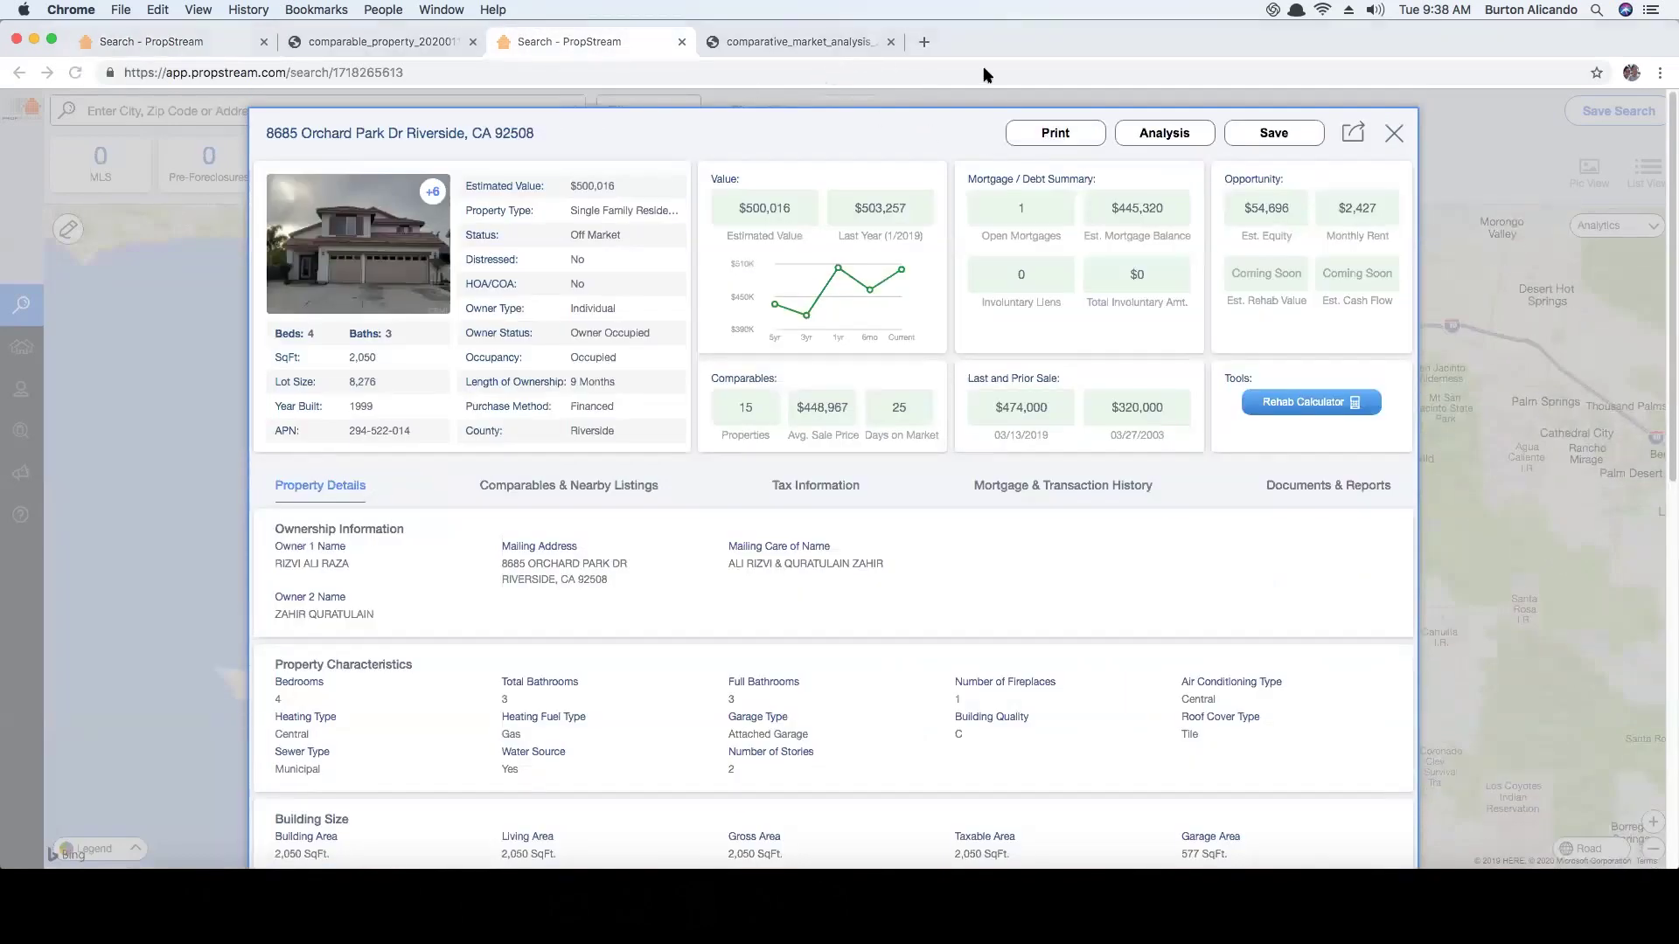
pyautogui.click(787, 41)
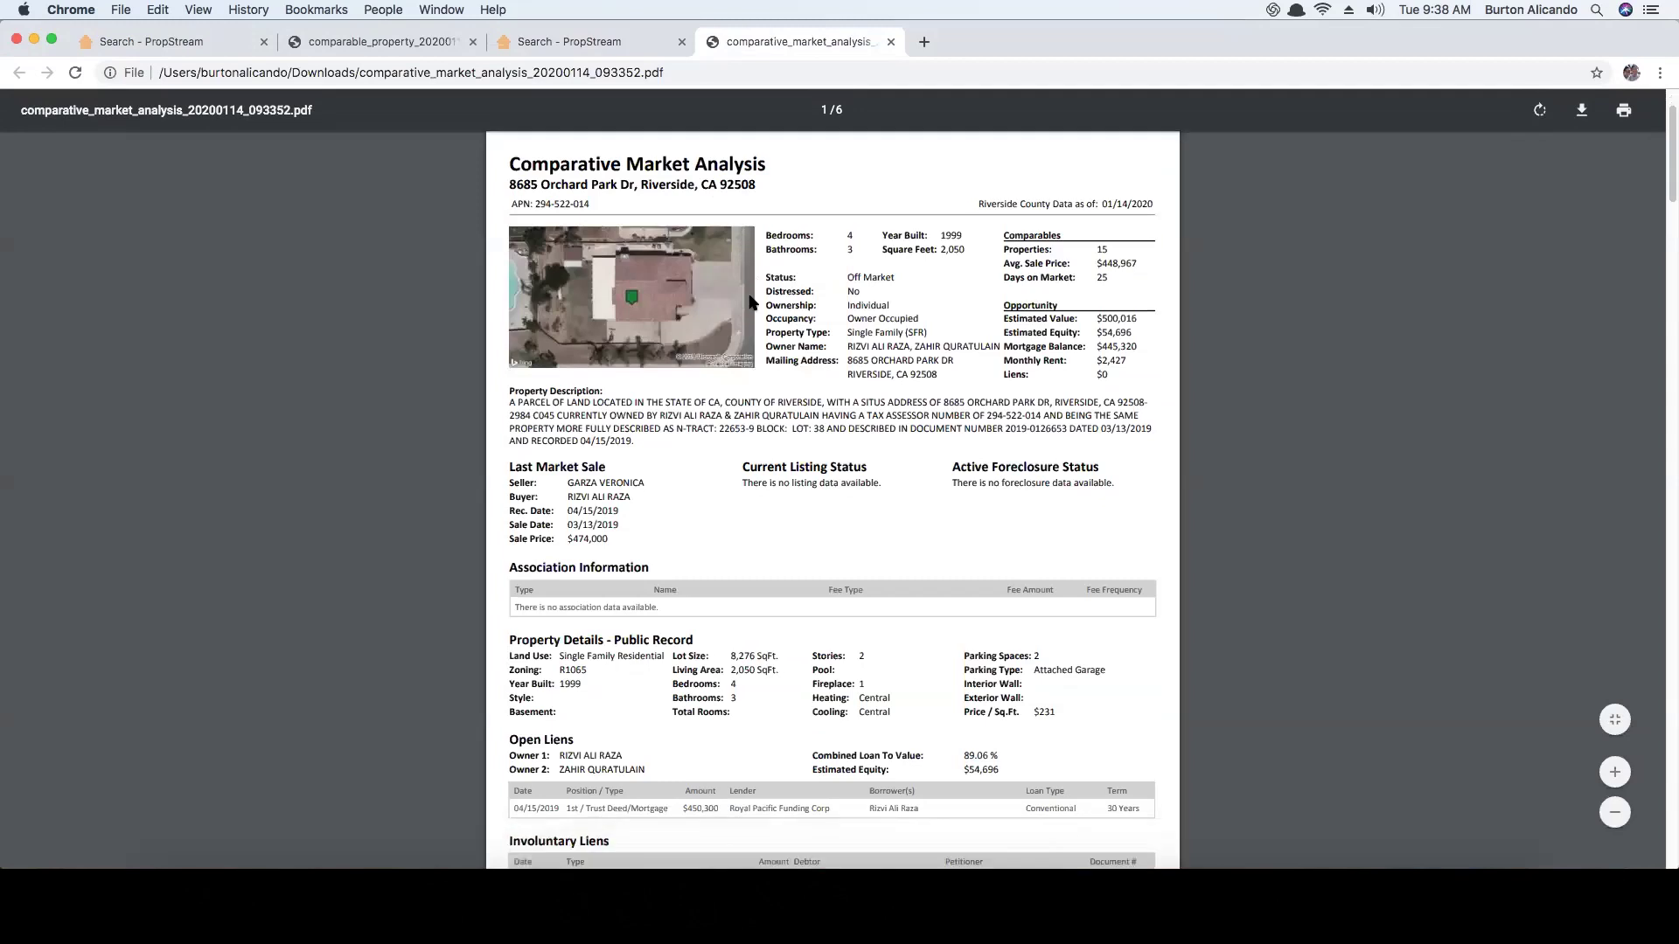
pyautogui.scroll(-20, 750, 302)
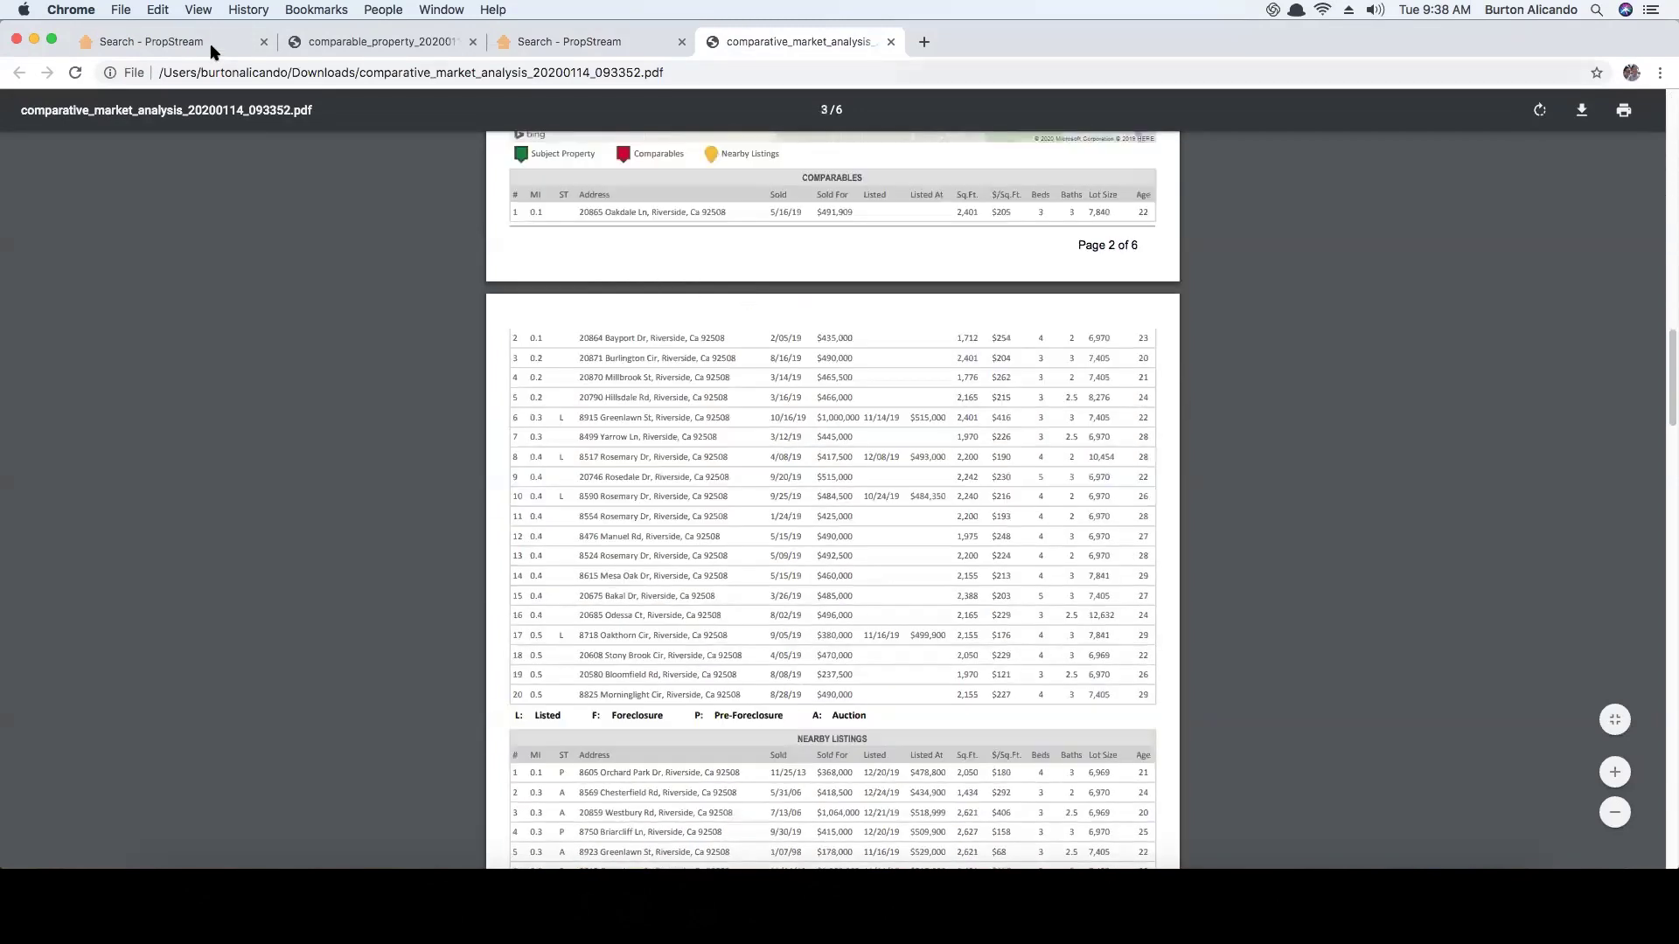
pyautogui.click(157, 42)
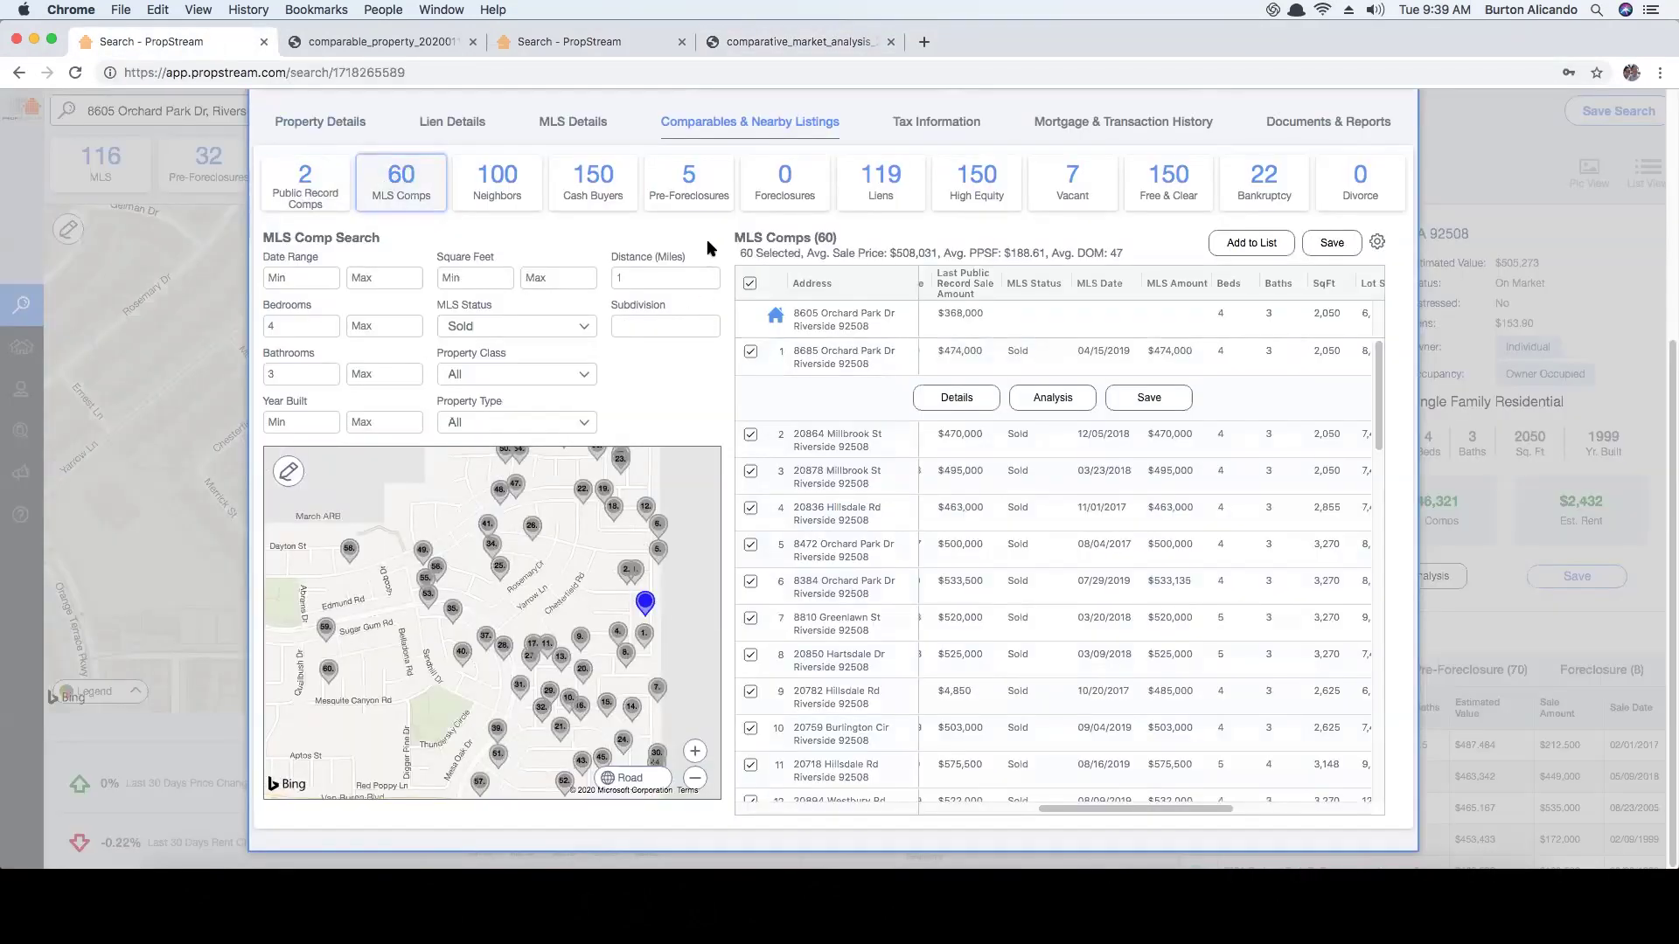